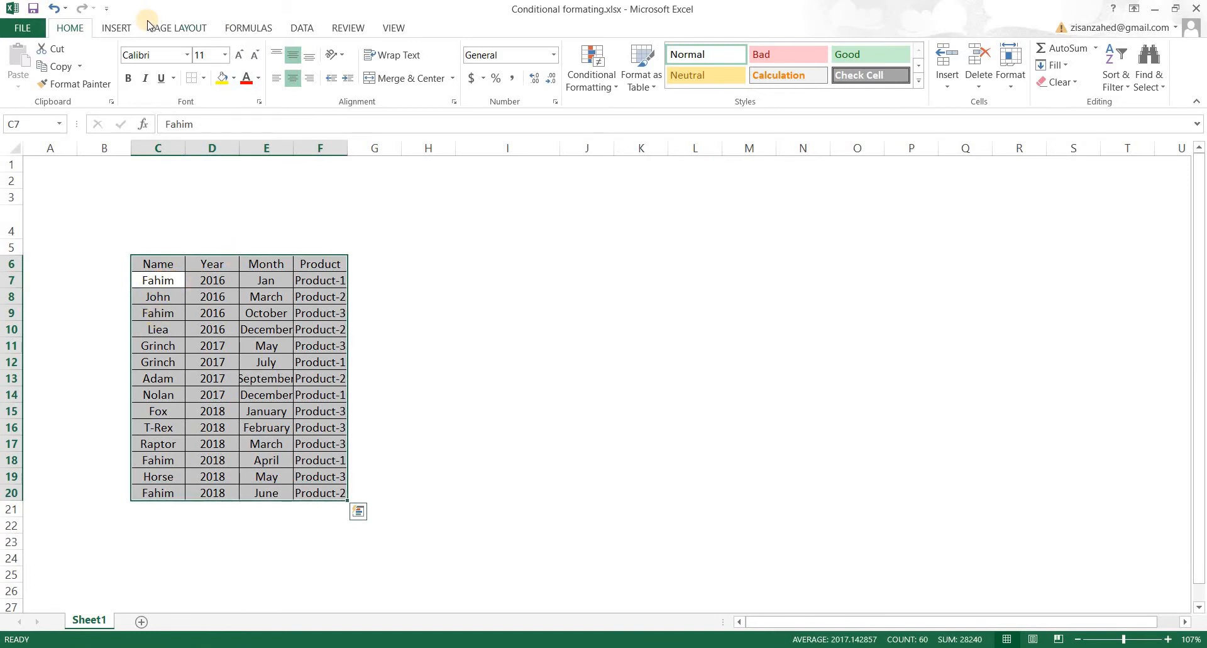
Step: Open the Sort settings for the selected table and view the columns available for sorting
left_click(1123, 89)
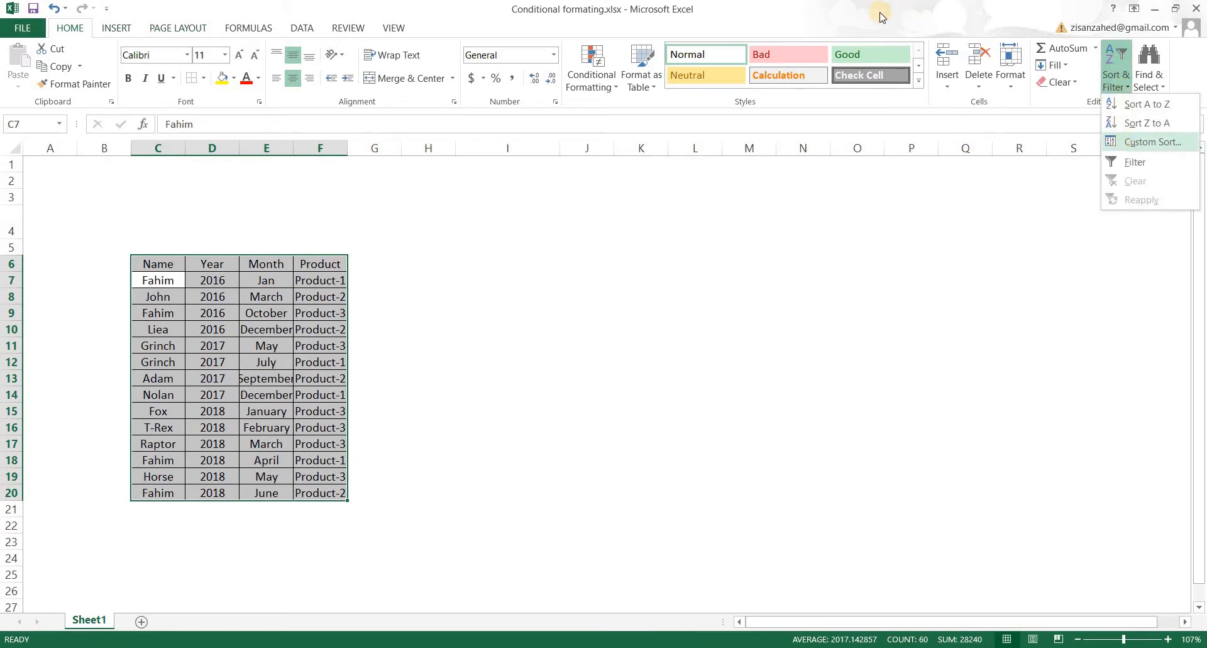
left_click(186, 30)
left_click(302, 29)
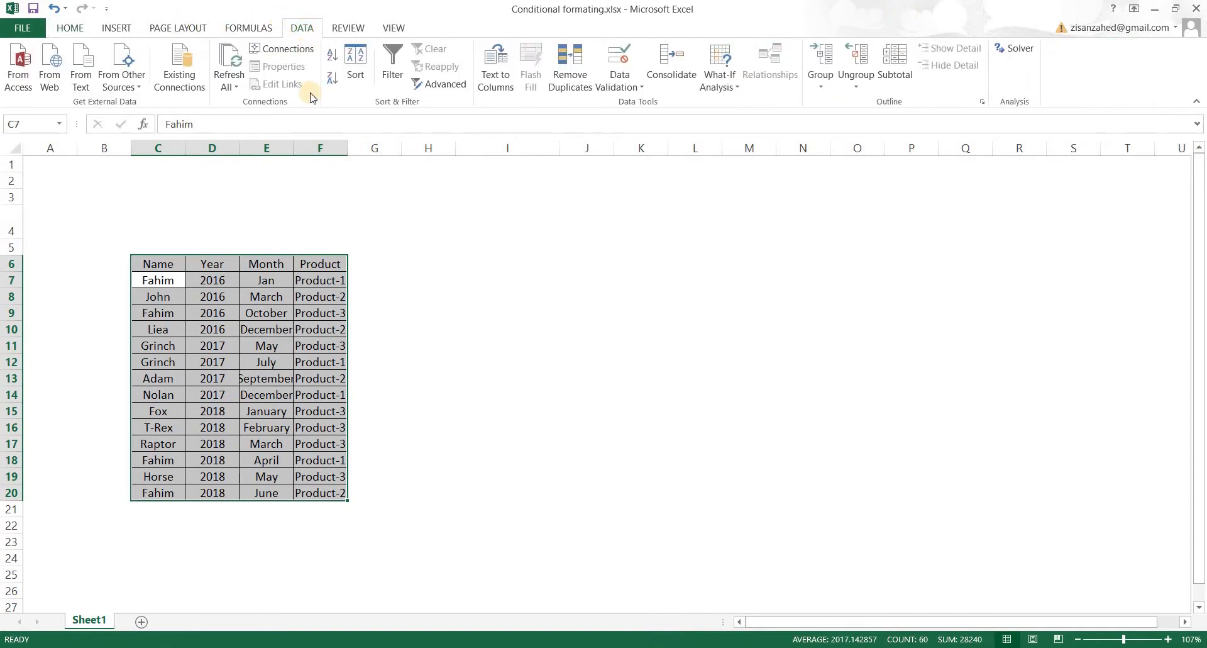
left_click(354, 81)
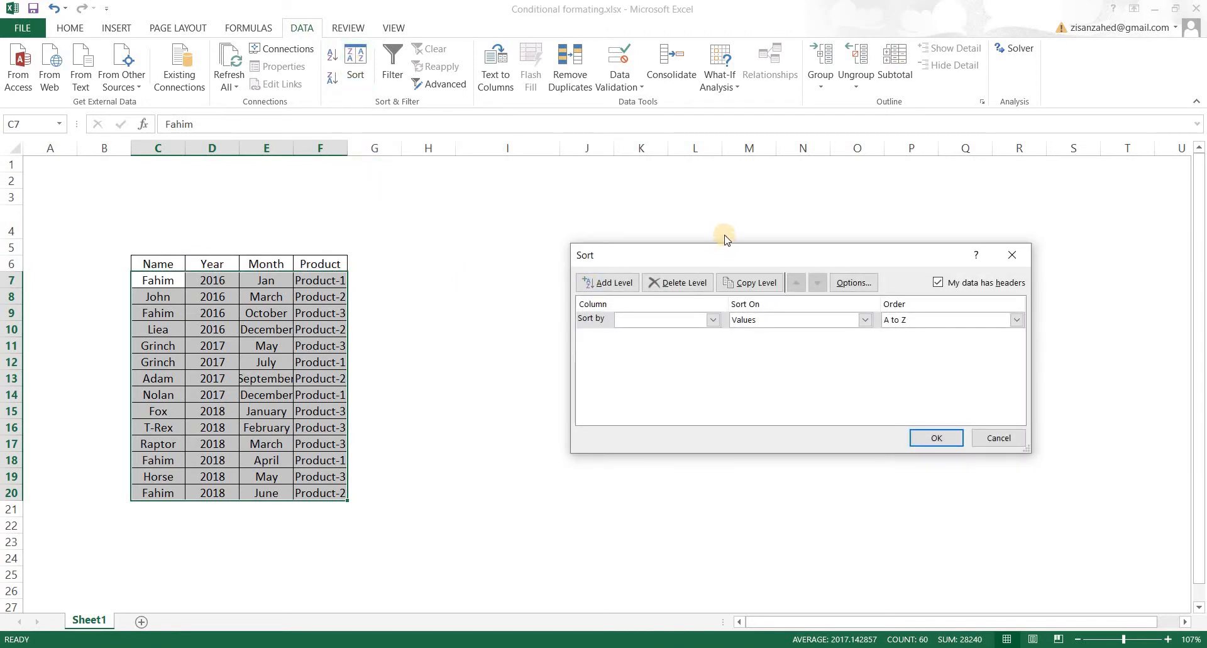
left_click_drag(742, 251, 689, 210)
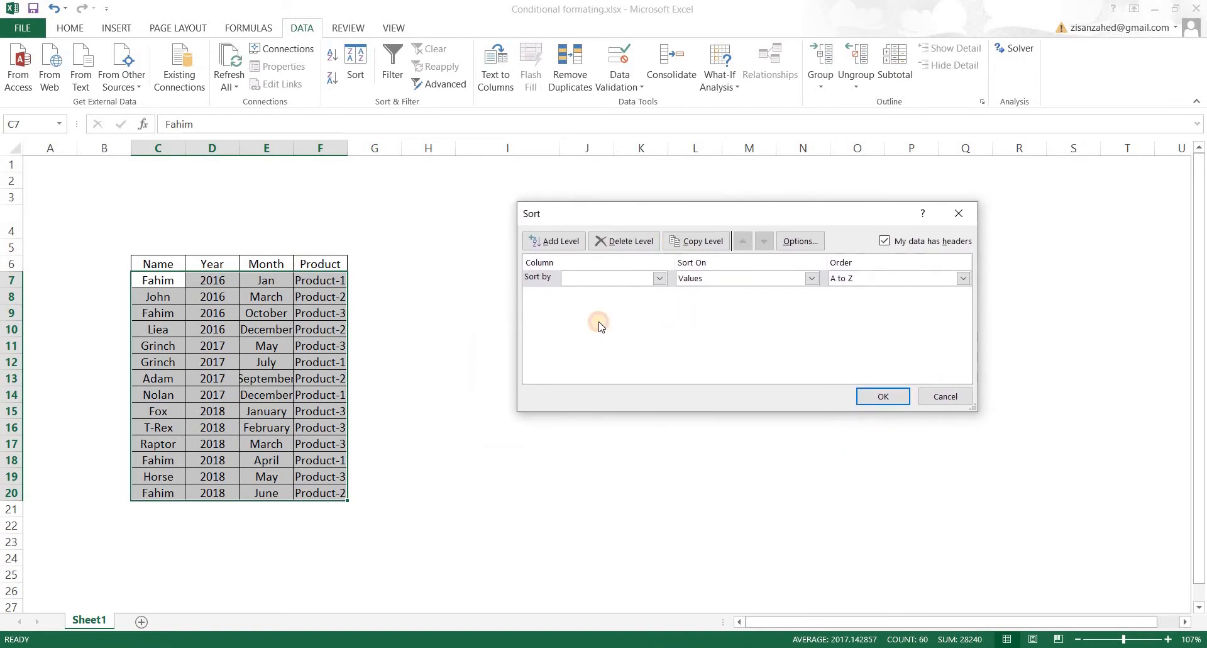
left_click_drag(599, 323, 595, 328)
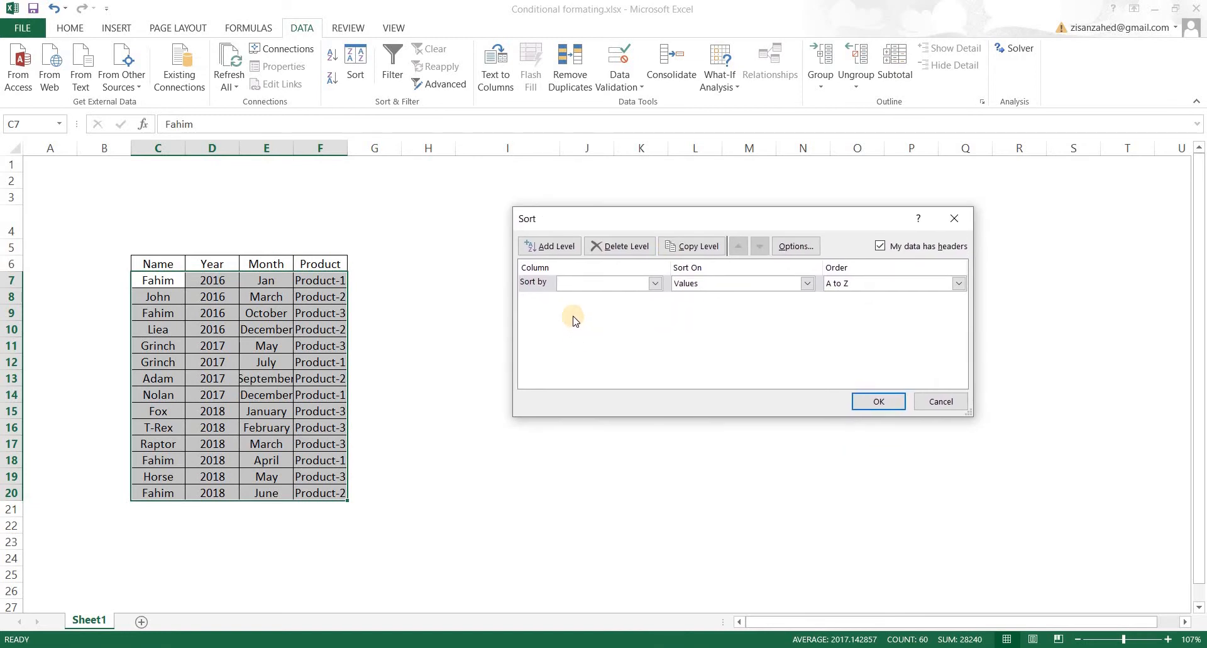
left_click(654, 284)
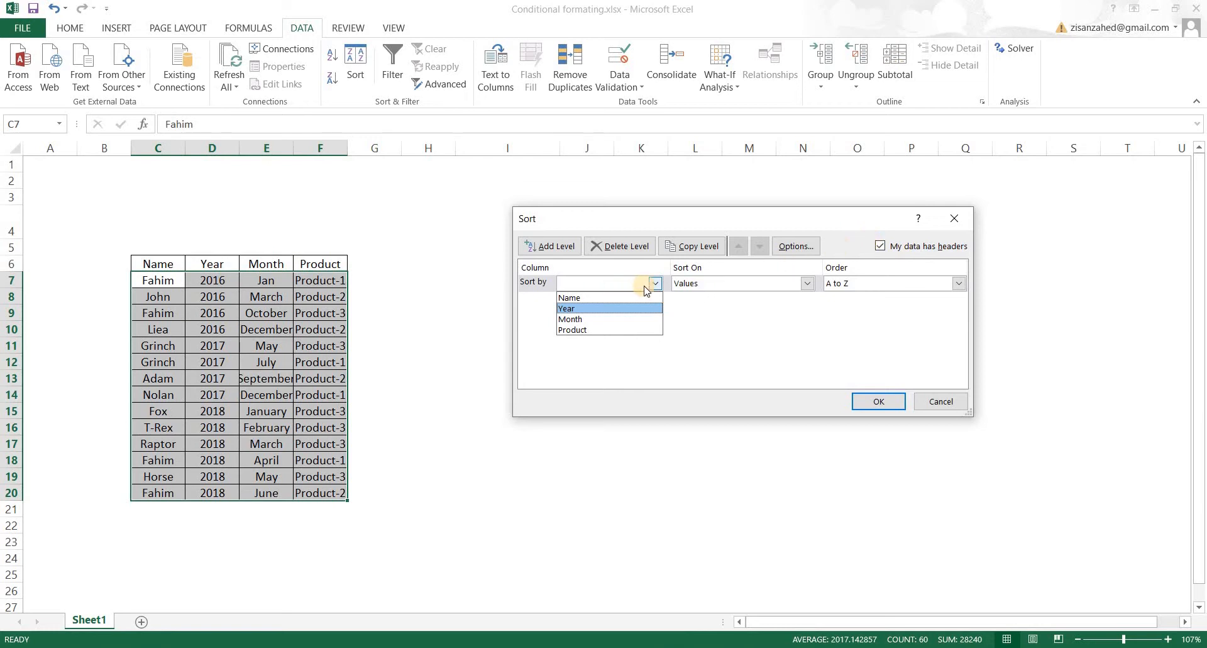
Step: Turn My data has headers off to compare the sort column choices, turn it back on, and close Sort without applying
left_click(822, 221)
left_click(879, 247)
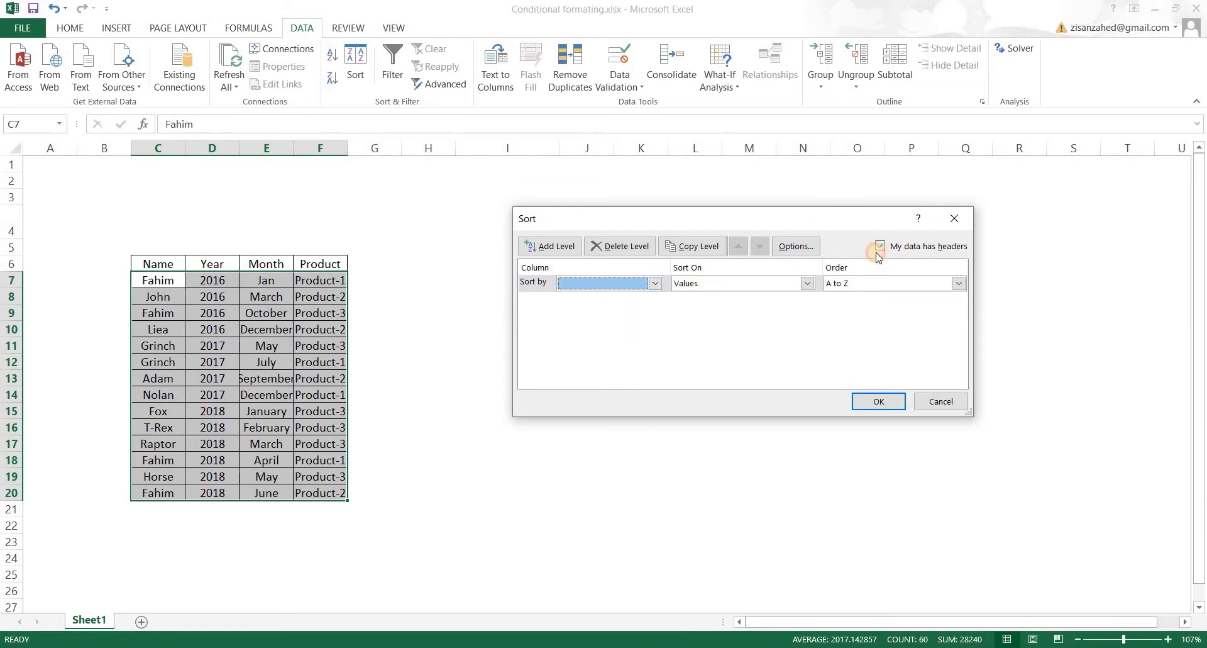
left_click(654, 288)
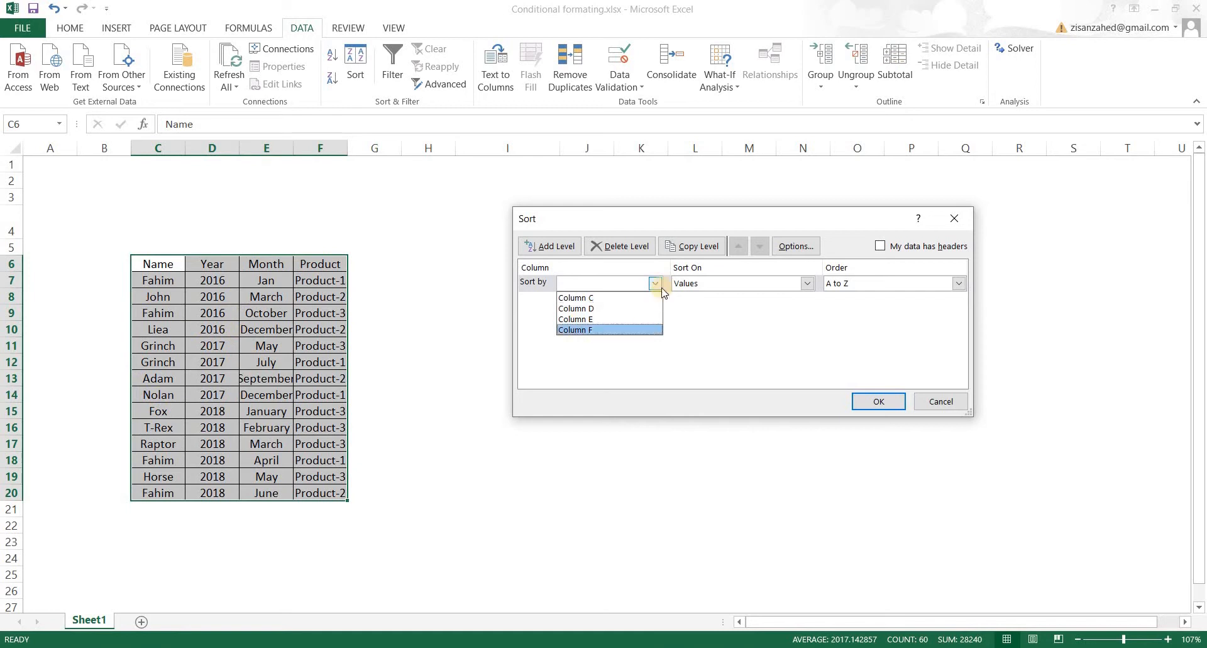
left_click(882, 252)
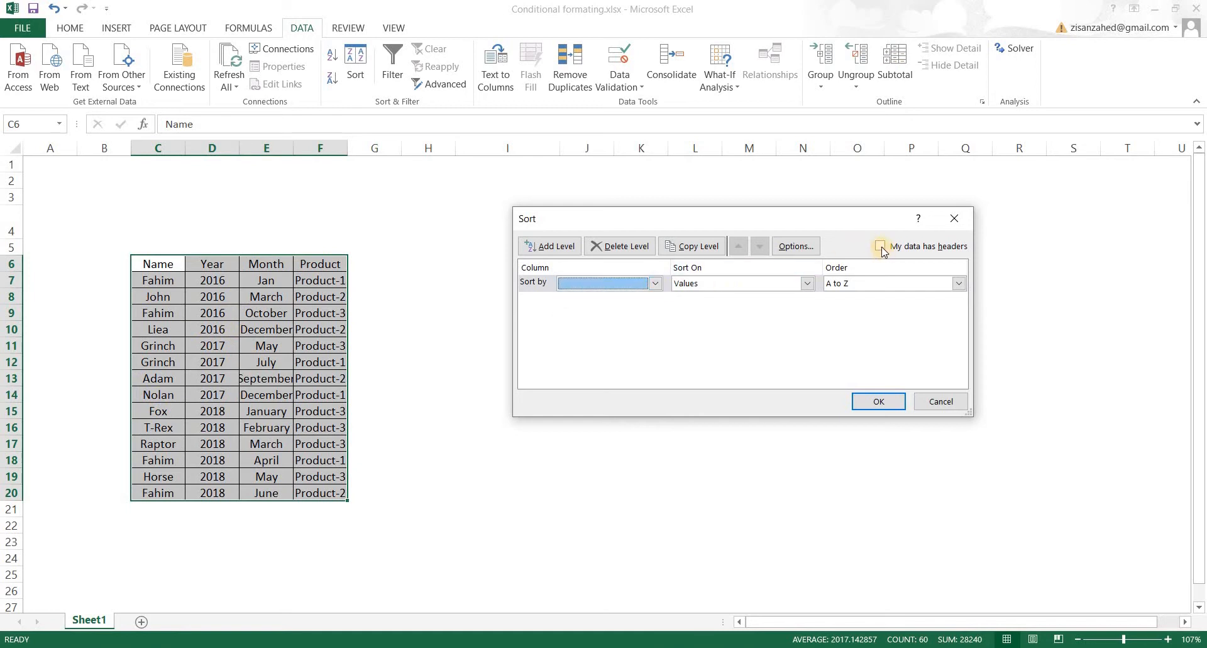
left_click(880, 246)
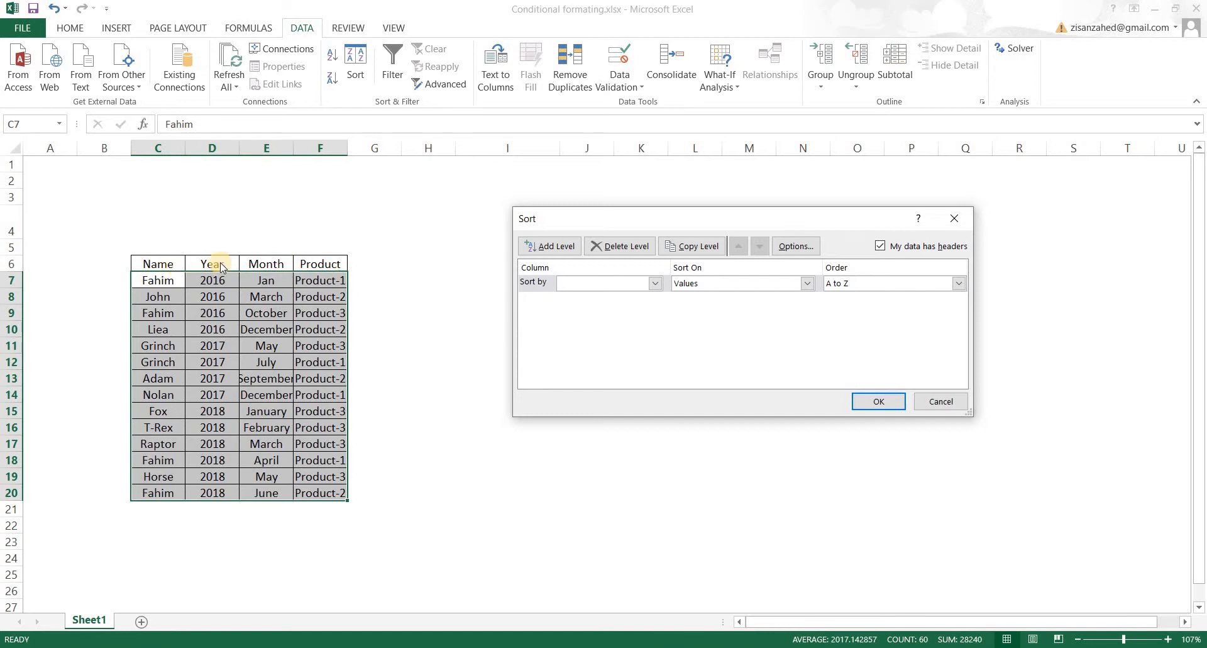
left_click(955, 218)
left_click(508, 378)
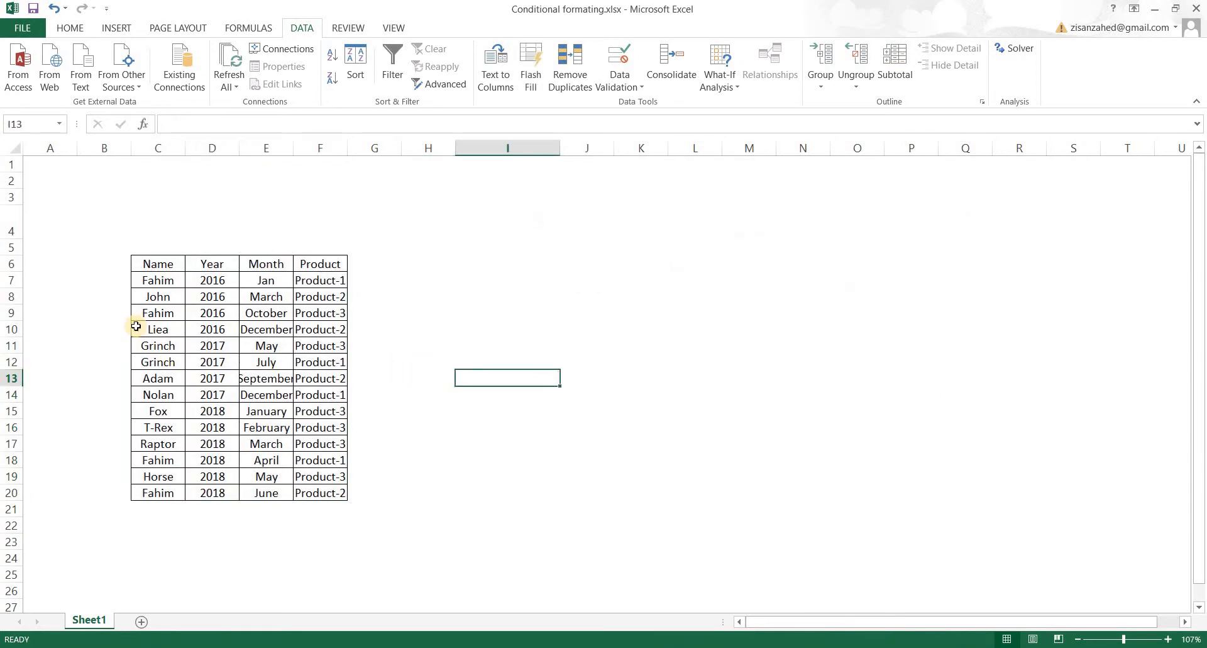
Step: Select only the data rows C7:F20, check which column choices Sort offers without the header row, and dismiss the dialog
left_click_drag(140, 278, 305, 278)
left_click_drag(309, 406, 310, 492)
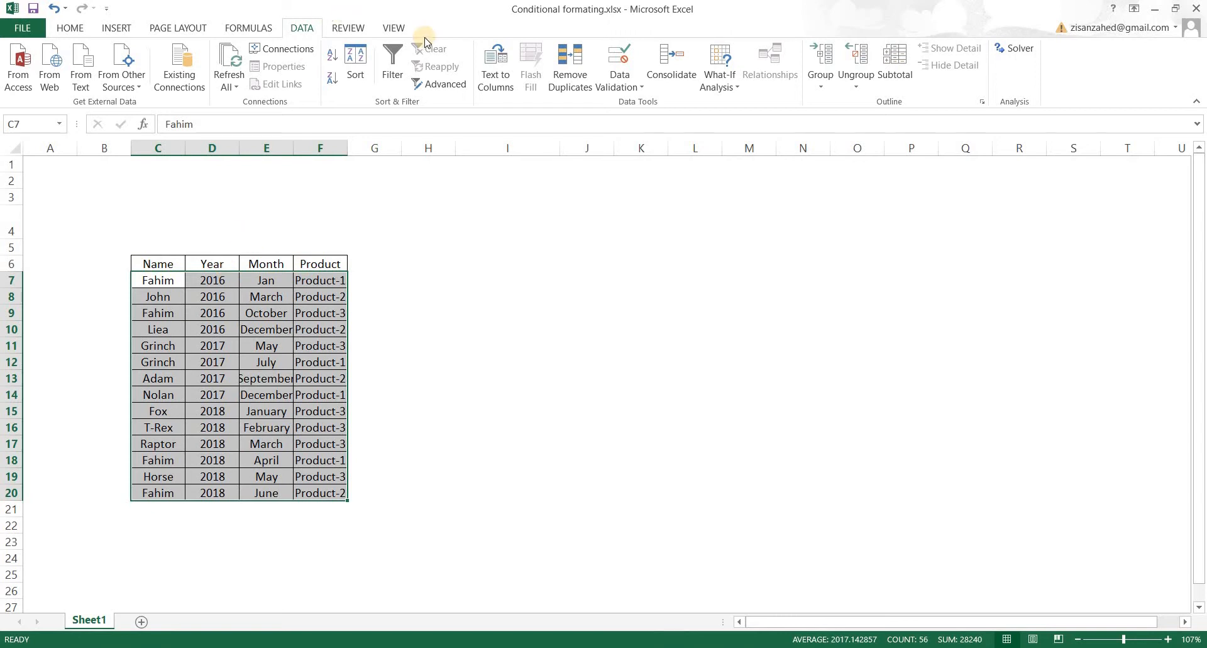
left_click(354, 75)
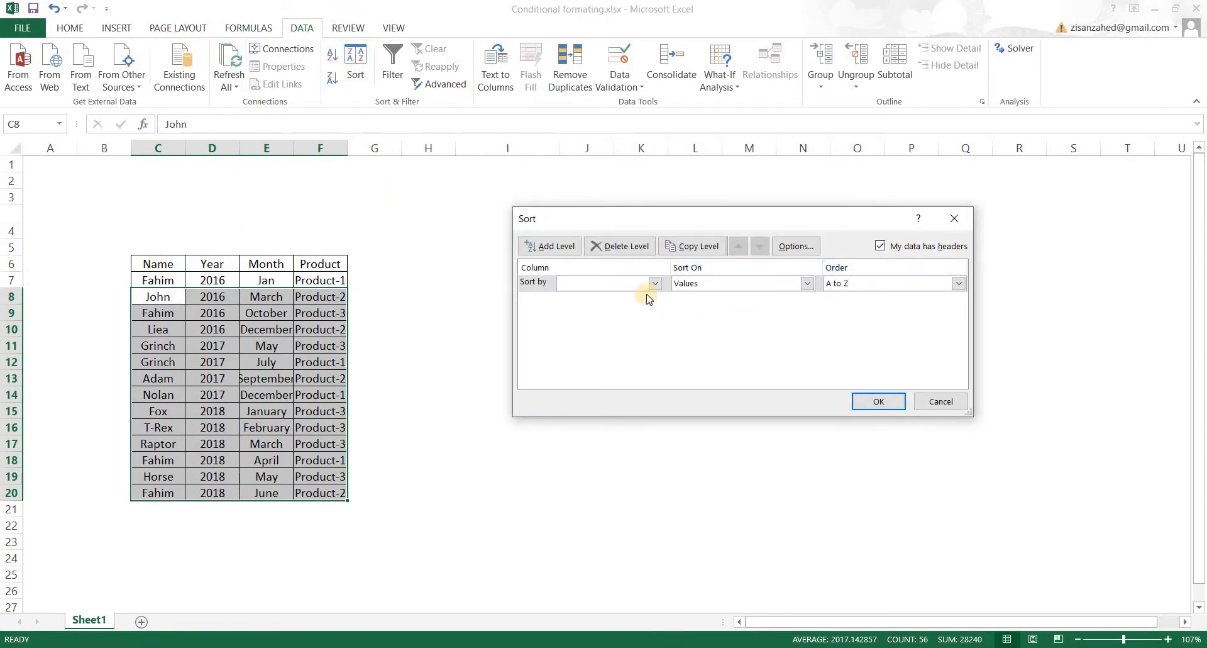
left_click(655, 285)
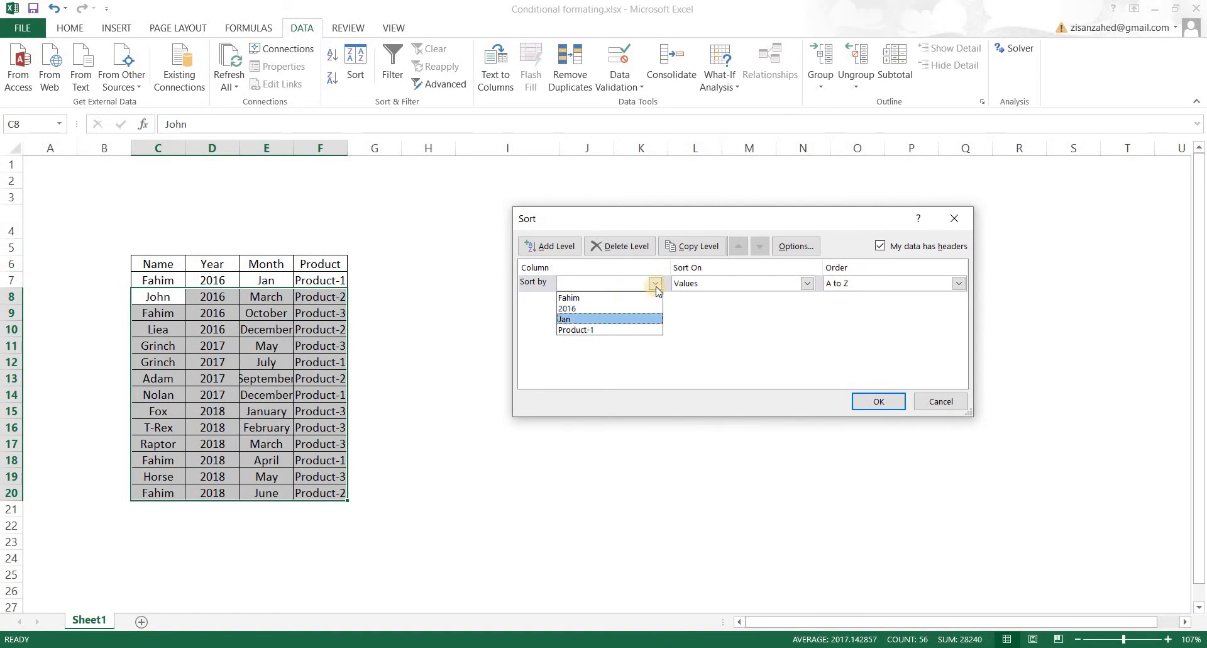
left_click(955, 218)
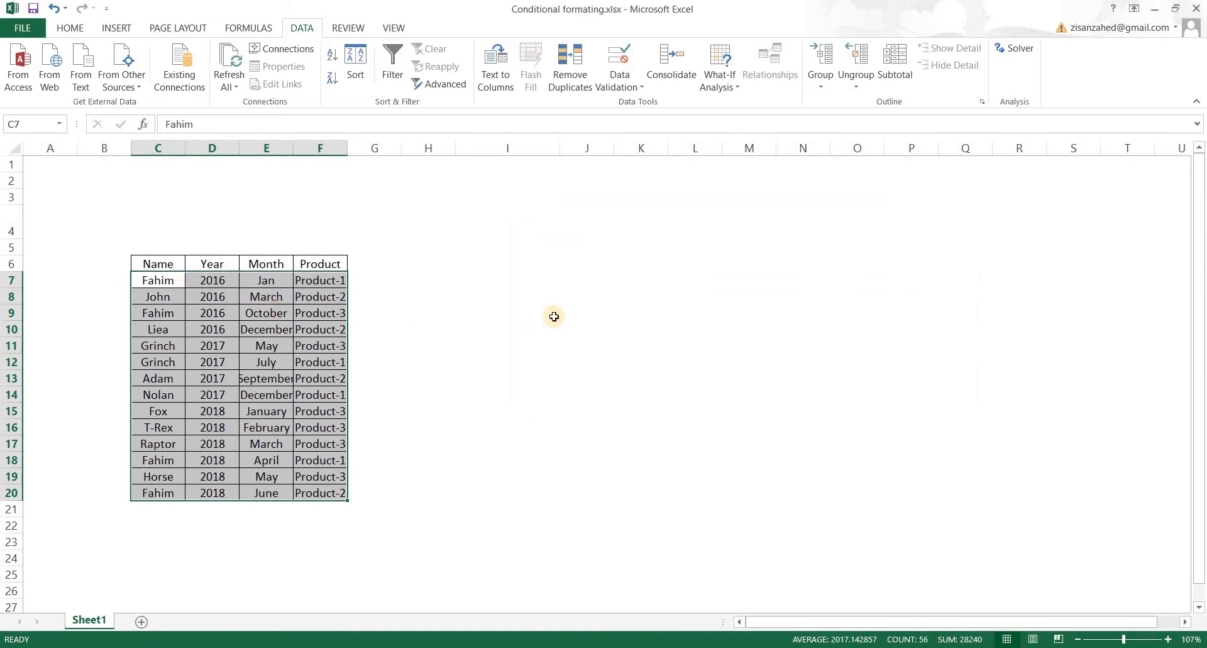
Step: Select the whole table including its headers and sort it by Year from Largest to Smallest
left_click(161, 283)
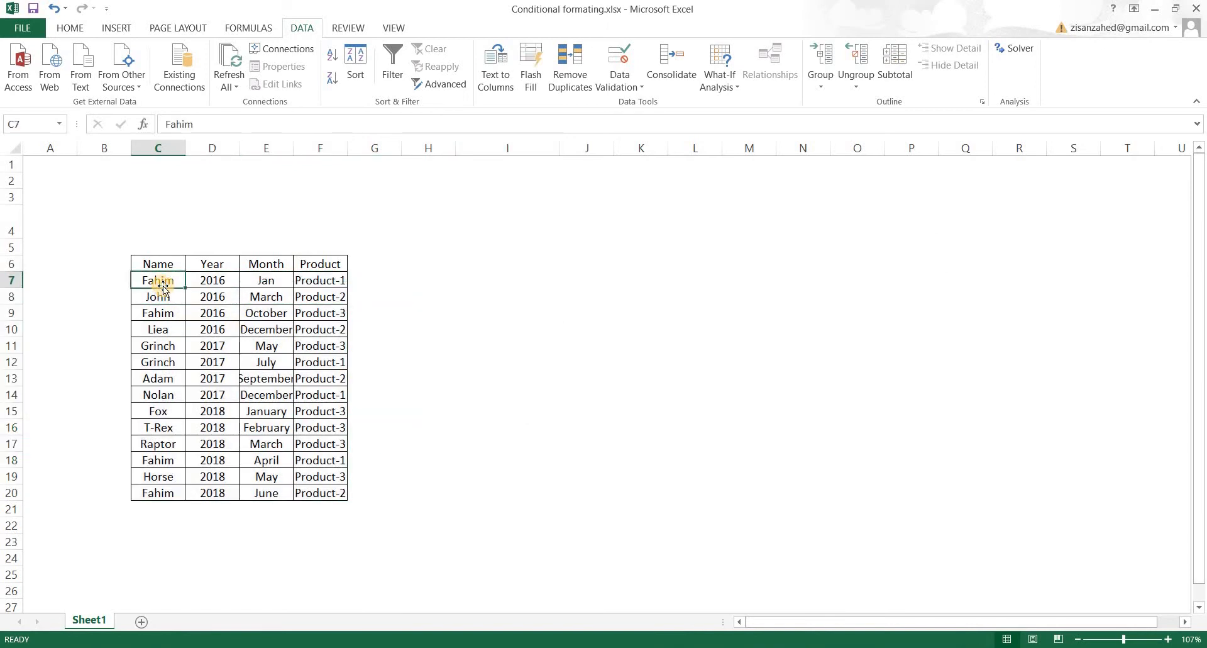
key("ctrl+a")
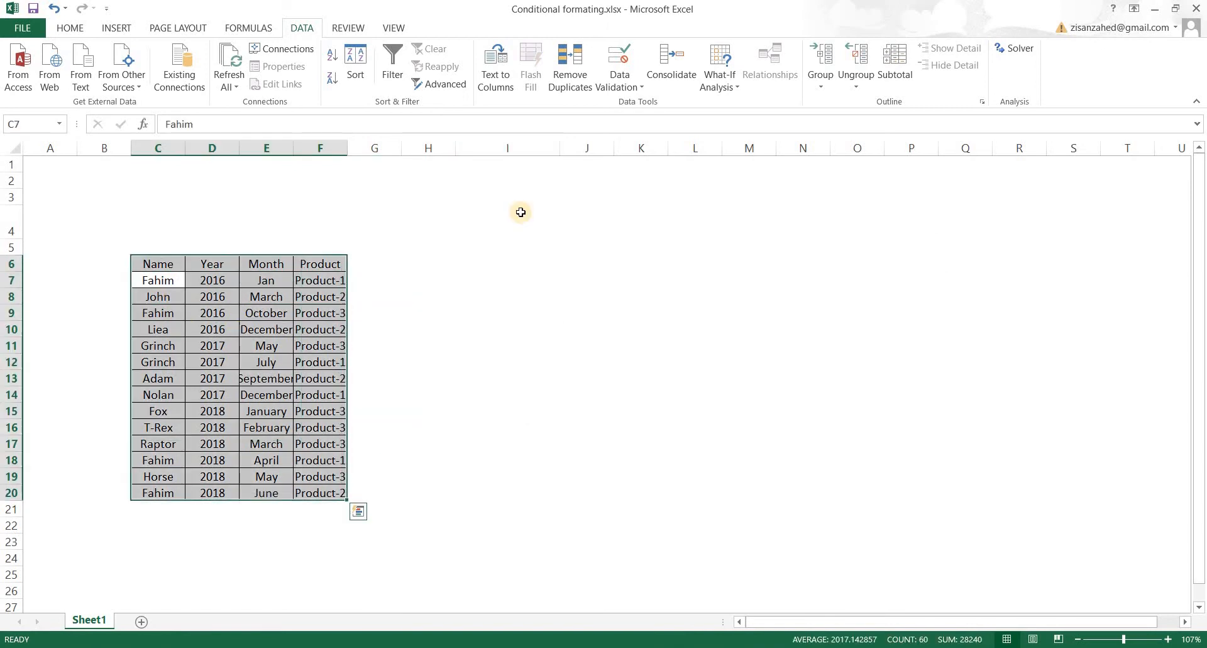
left_click(355, 66)
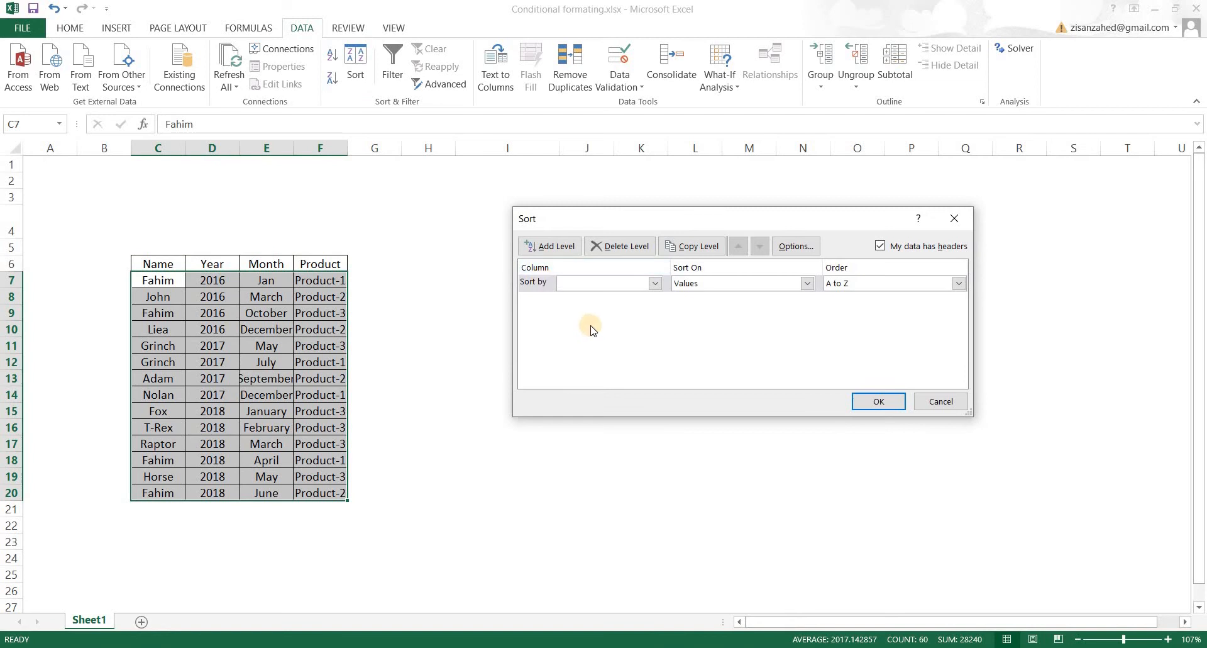
left_click(654, 284)
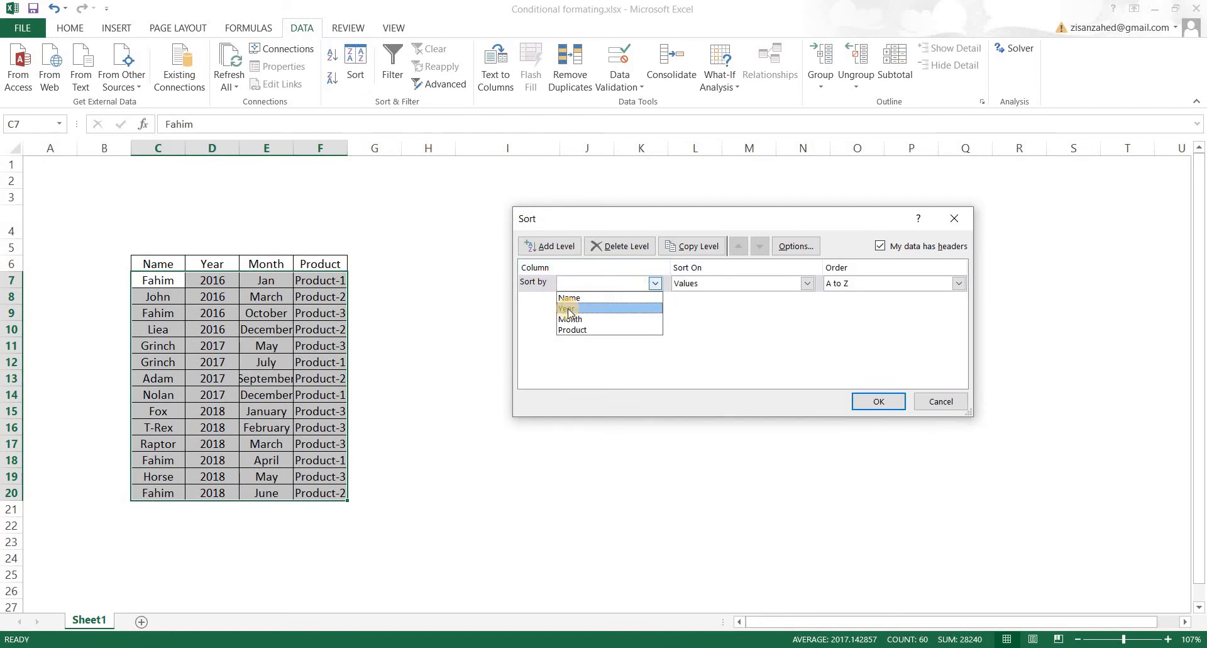
left_click(569, 309)
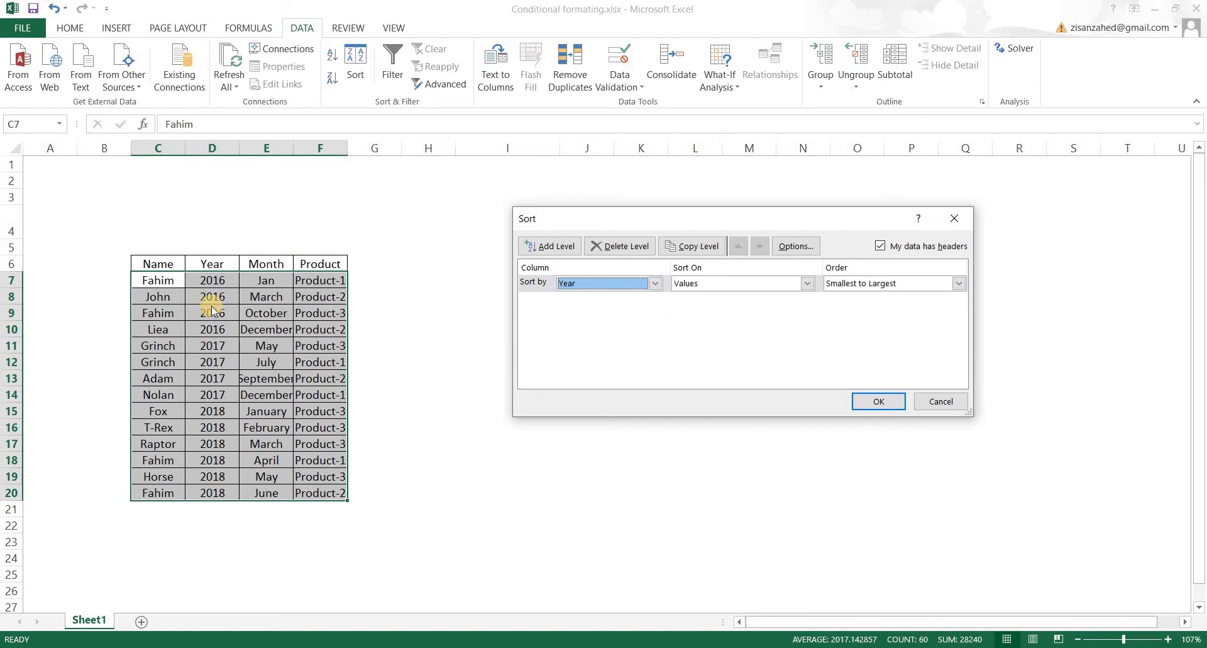
left_click(957, 285)
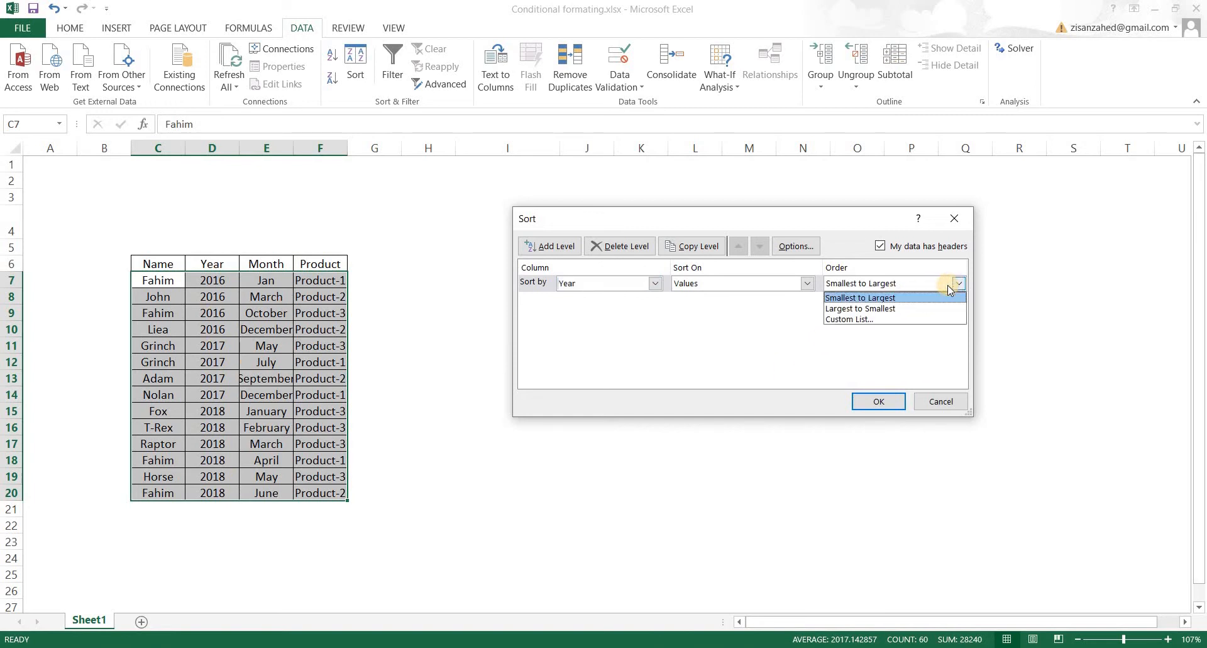
left_click(878, 308)
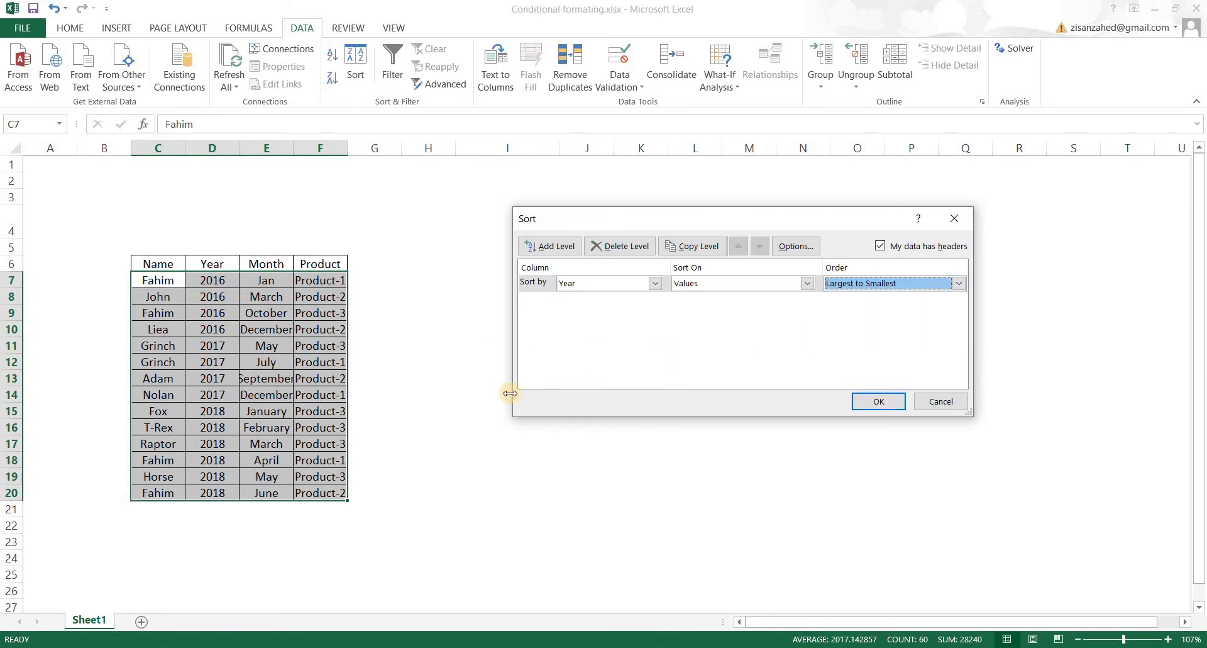
left_click(877, 402)
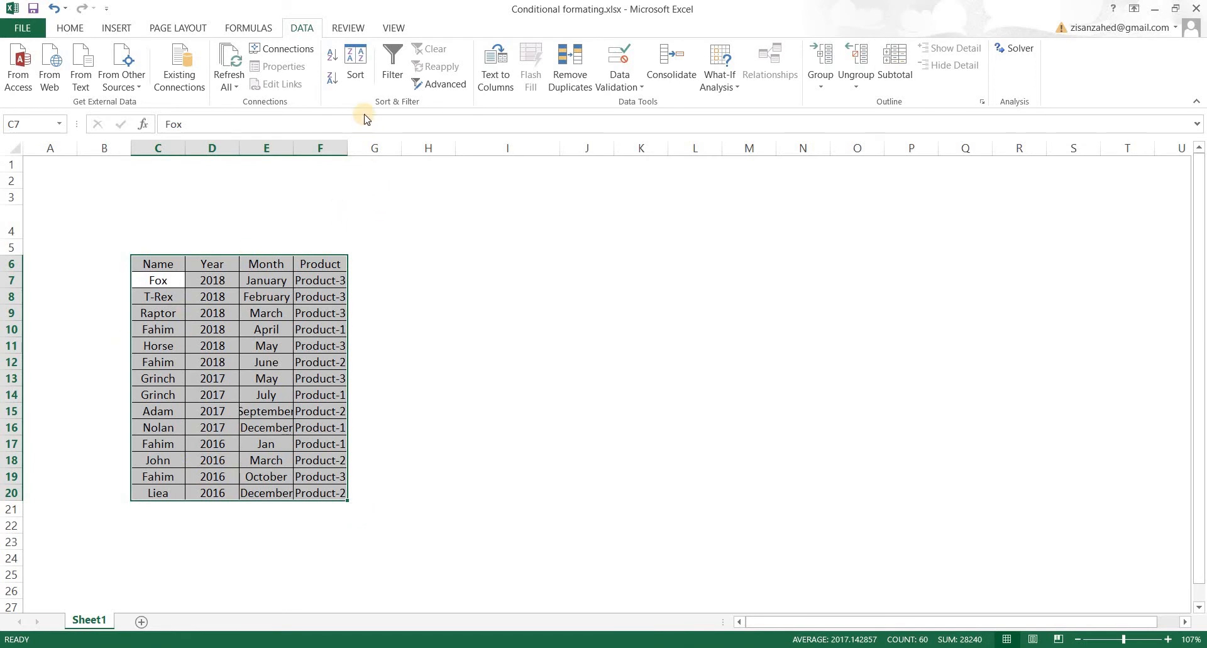
Step: Reopen Sort, add Product and Month as further levels below Year, and move Month above Product
left_click(356, 77)
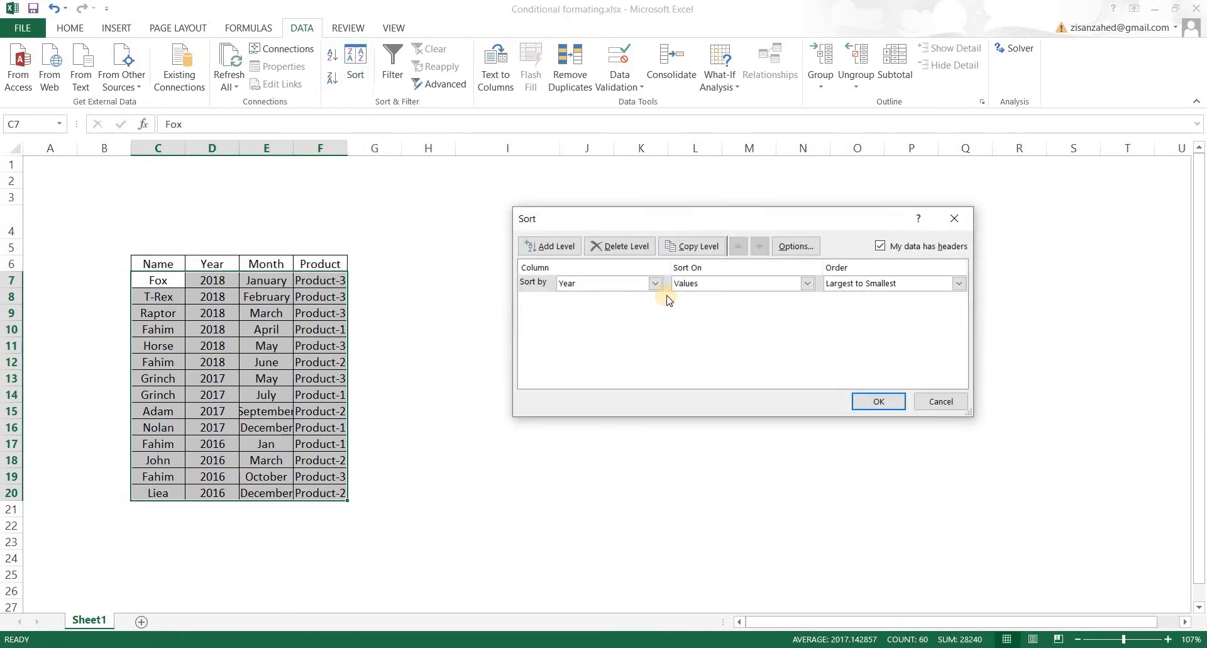
left_click(548, 246)
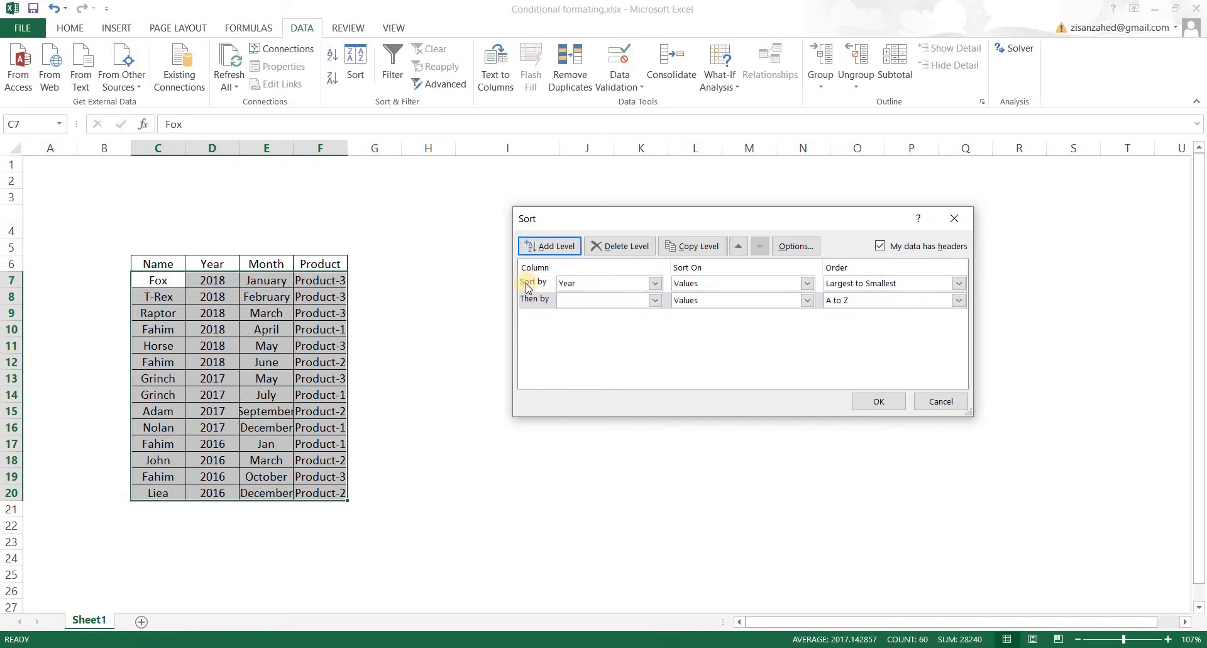
left_click(653, 304)
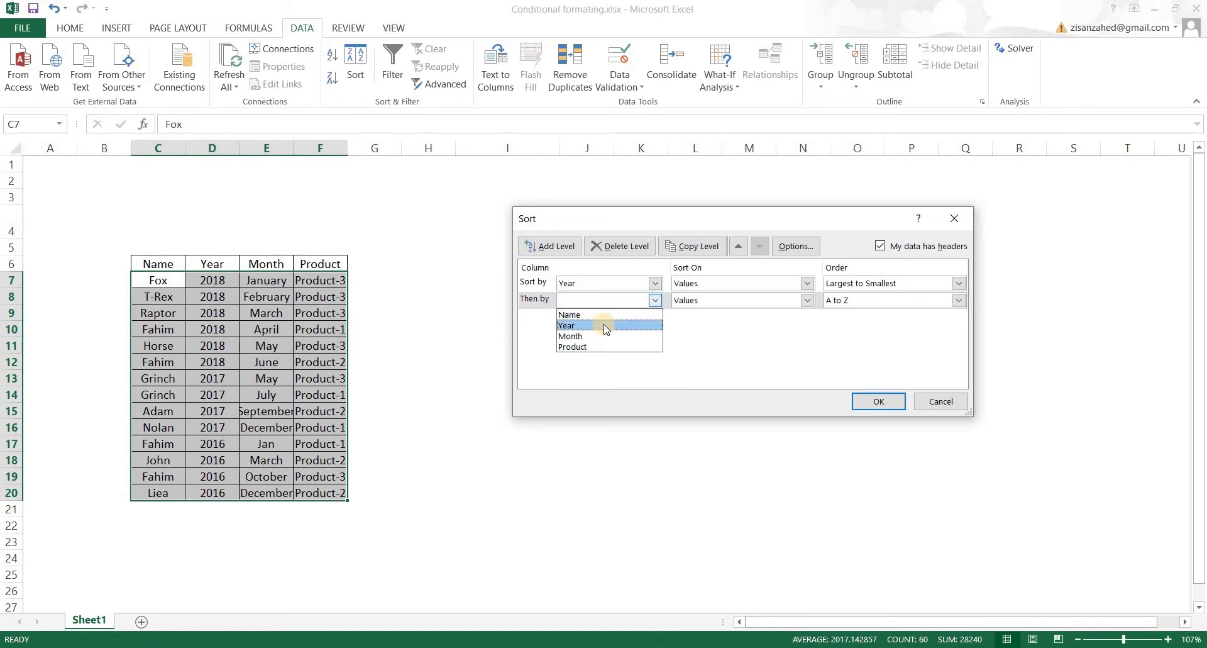
left_click(594, 347)
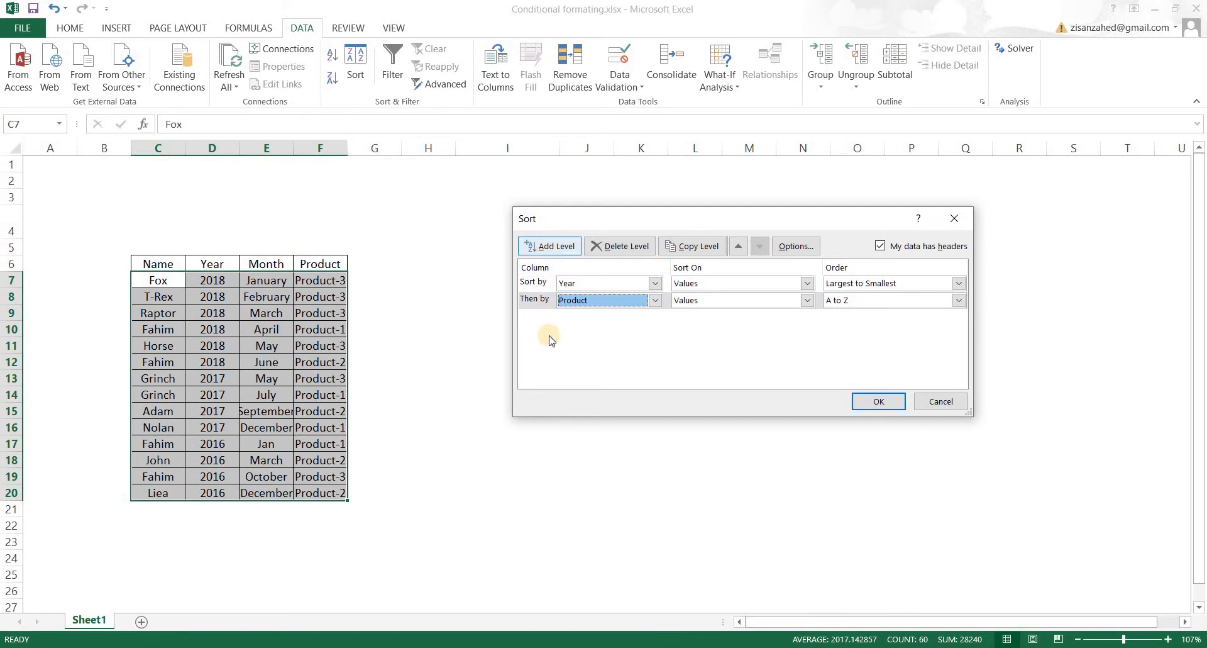
left_click(656, 320)
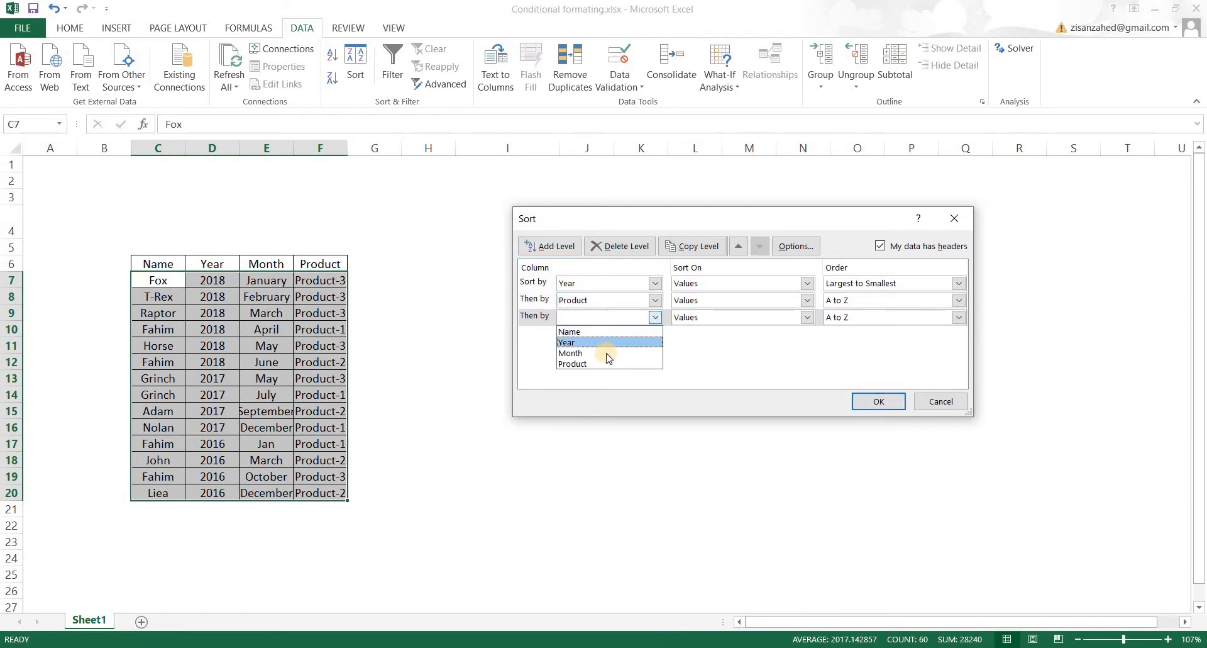
left_click(615, 356)
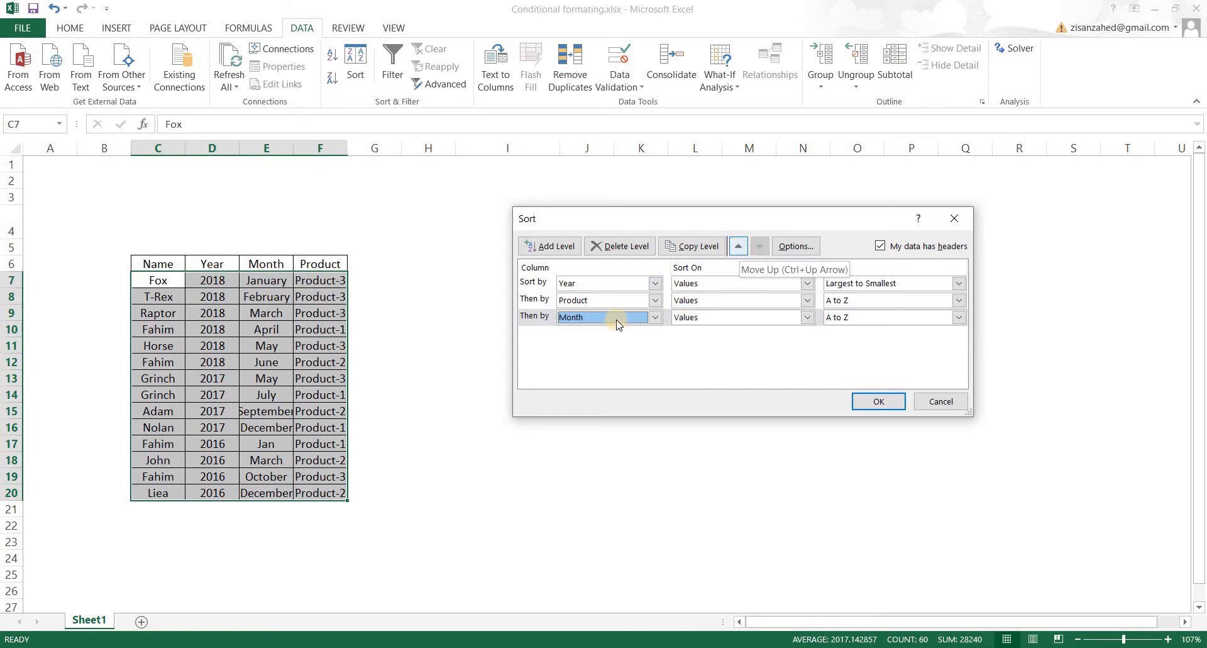
left_click(740, 249)
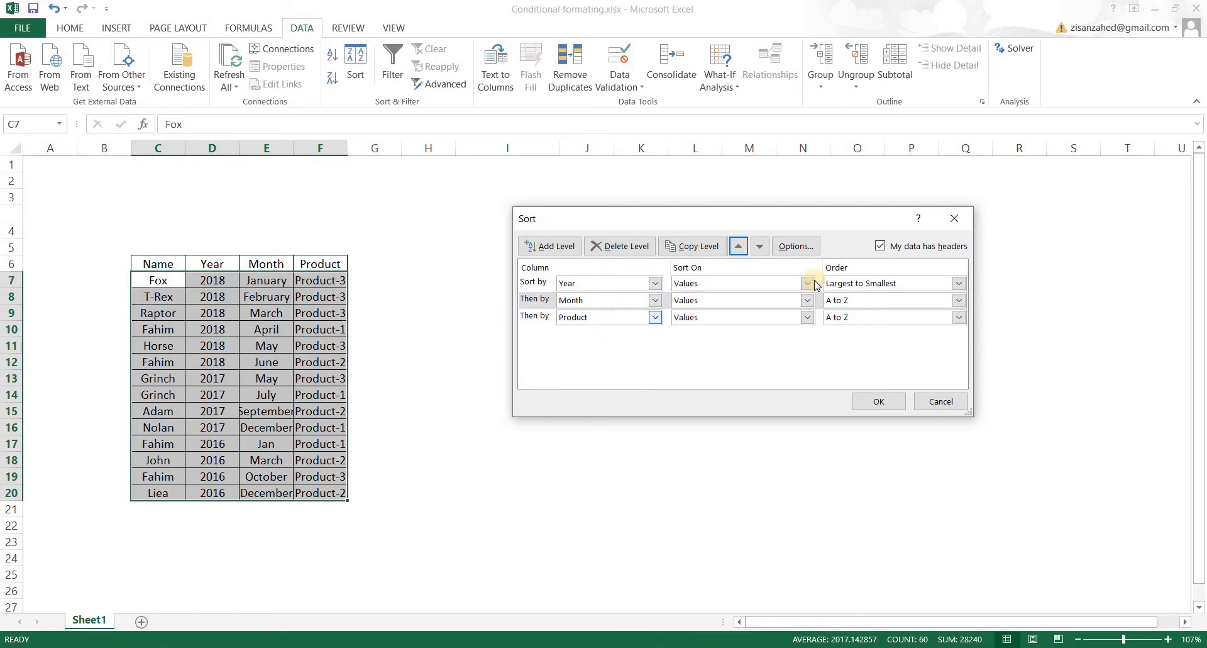
Step: Look at the custom lists for the Year level, close them, and set the Year order to Smallest to Largest
left_click(953, 284)
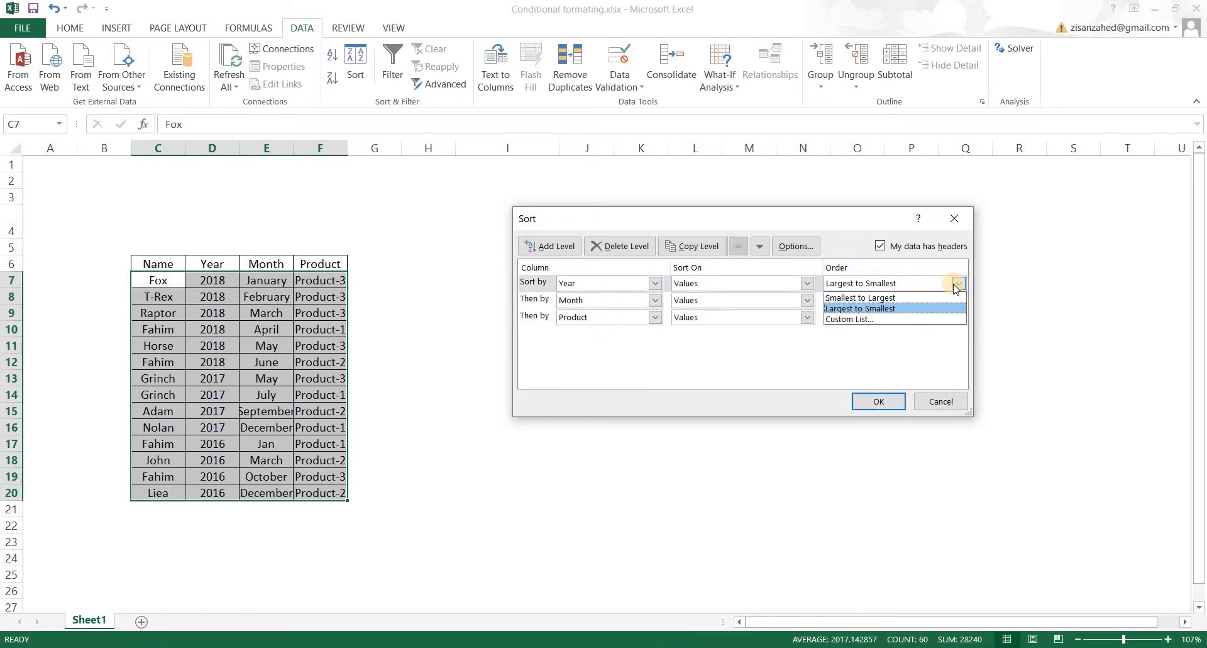
left_click(854, 318)
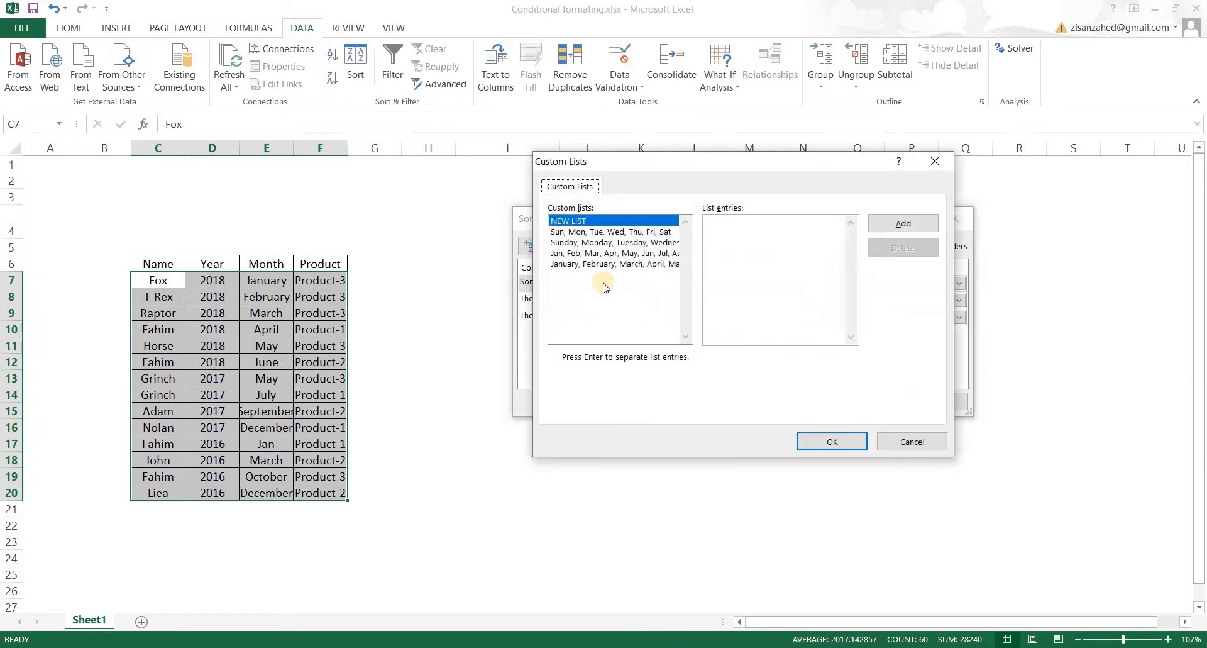
left_click(936, 162)
left_click(957, 284)
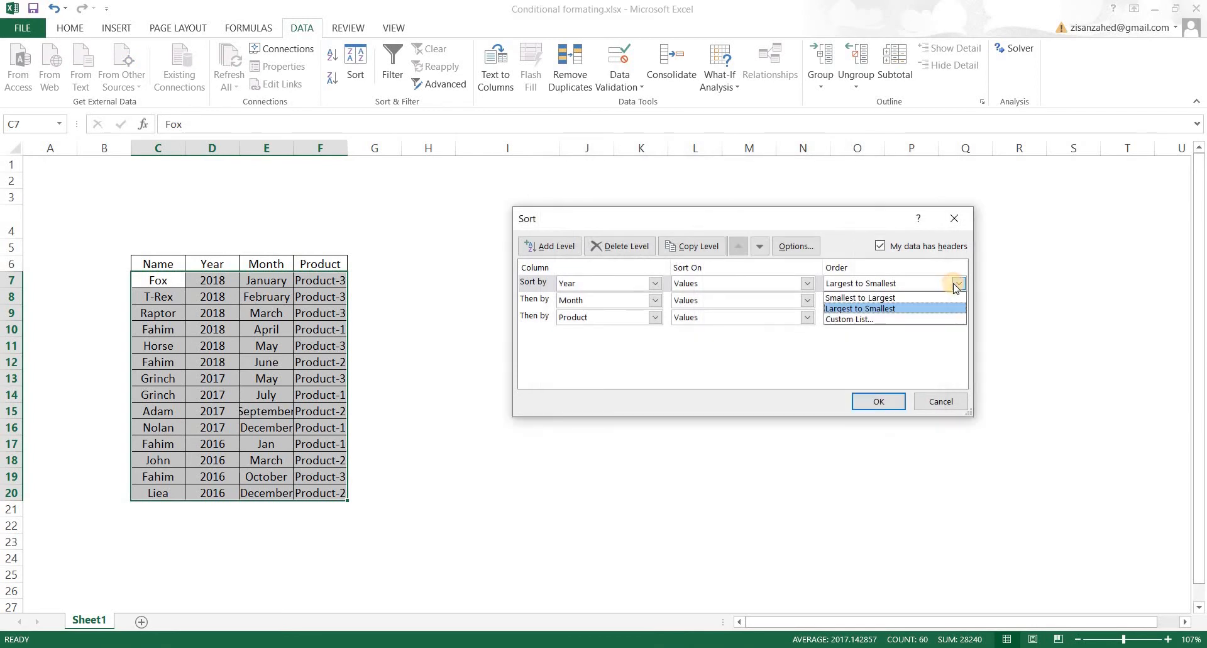
left_click(901, 299)
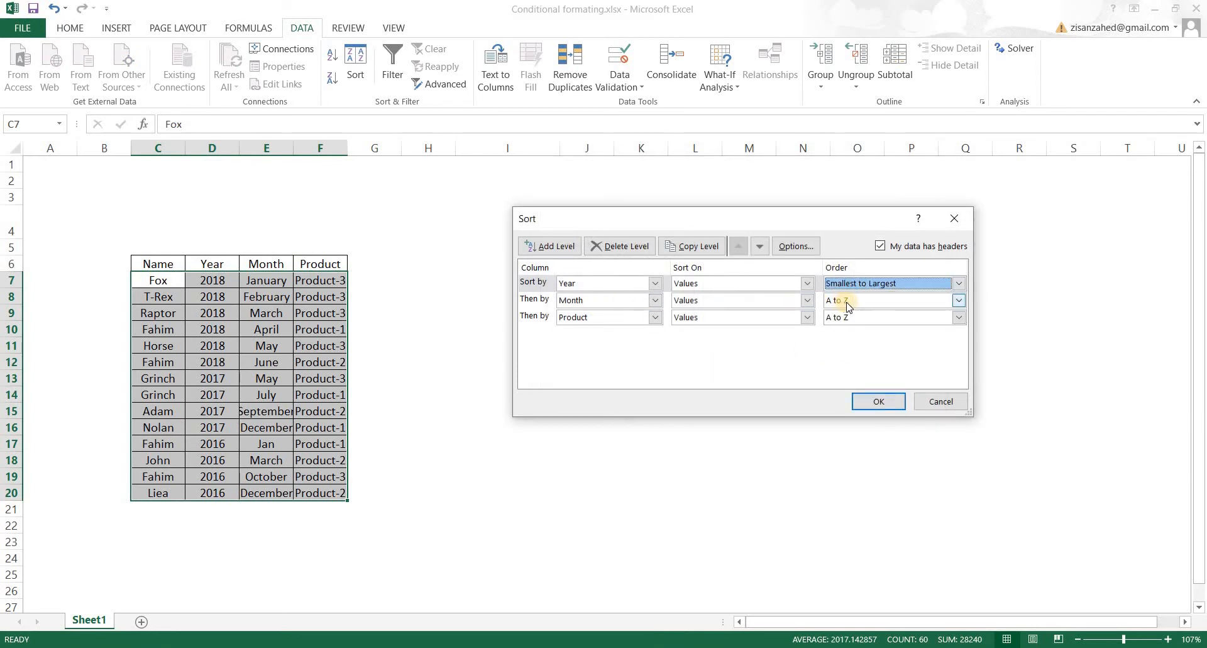
Step: Set the Month level's sort order to the custom list of full month names, January, February, March, April and so on
left_click(957, 301)
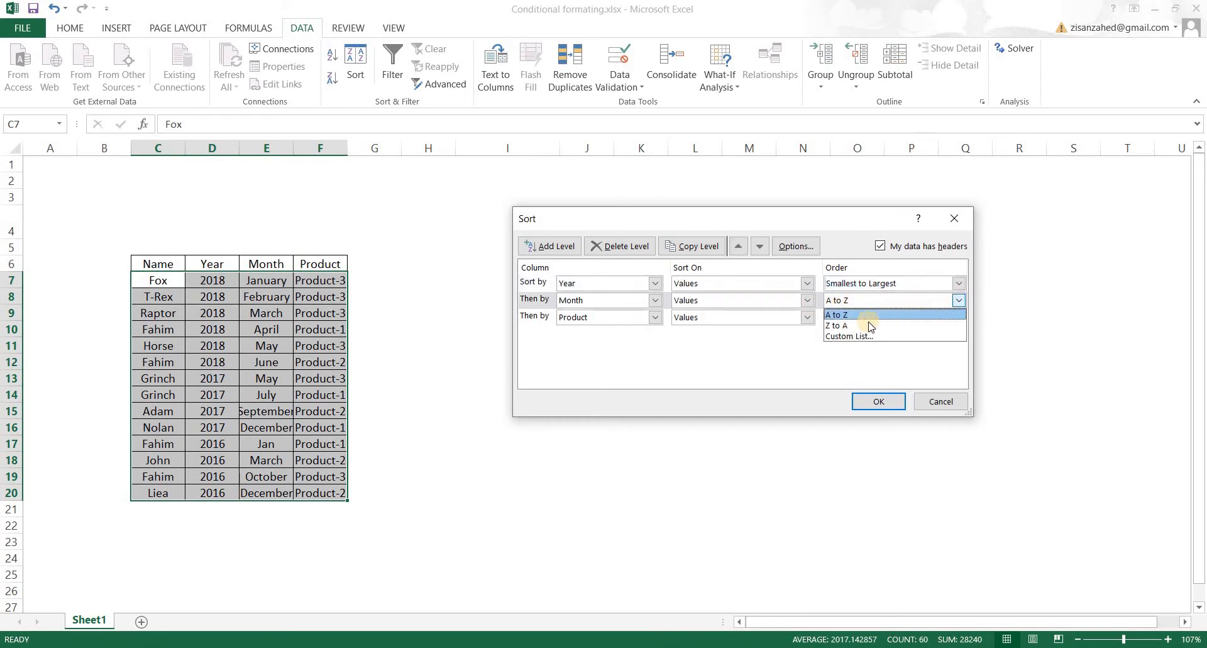
left_click(852, 337)
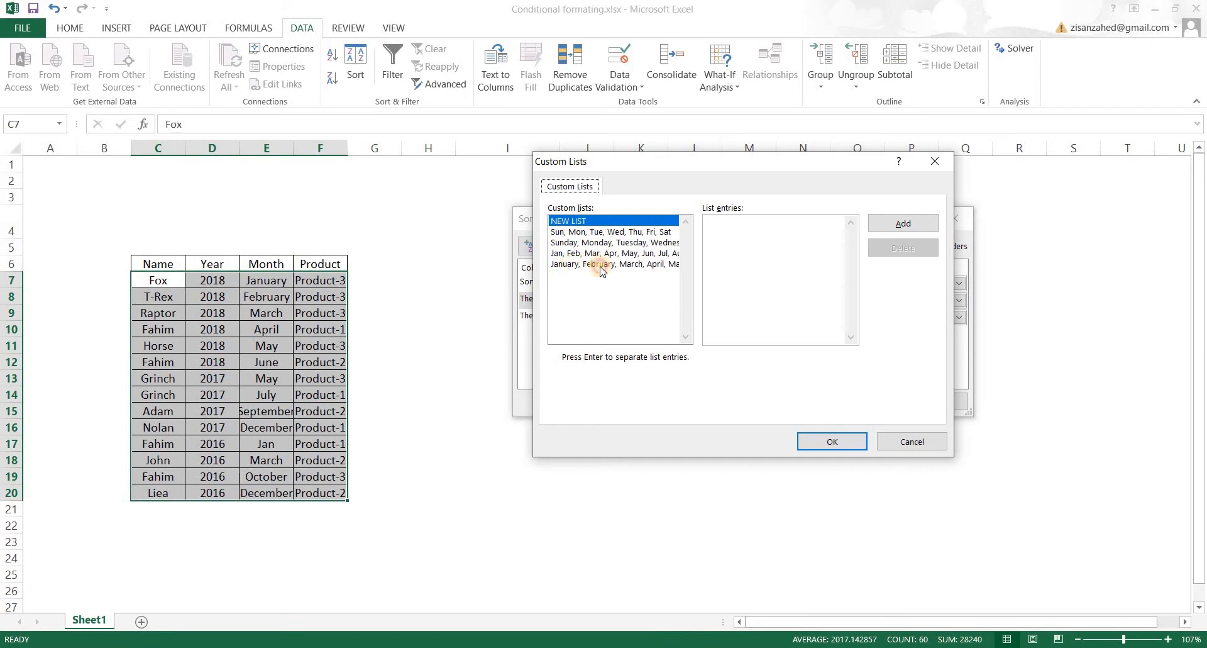
left_click(566, 263)
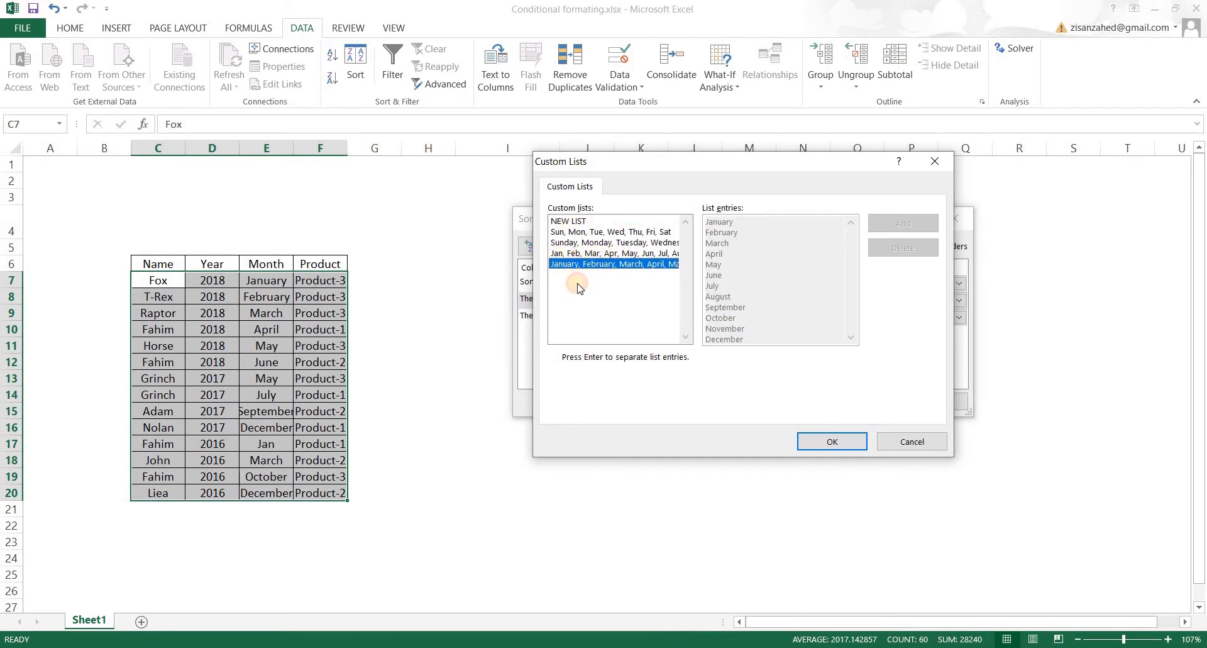
left_click(569, 253)
left_click(571, 233)
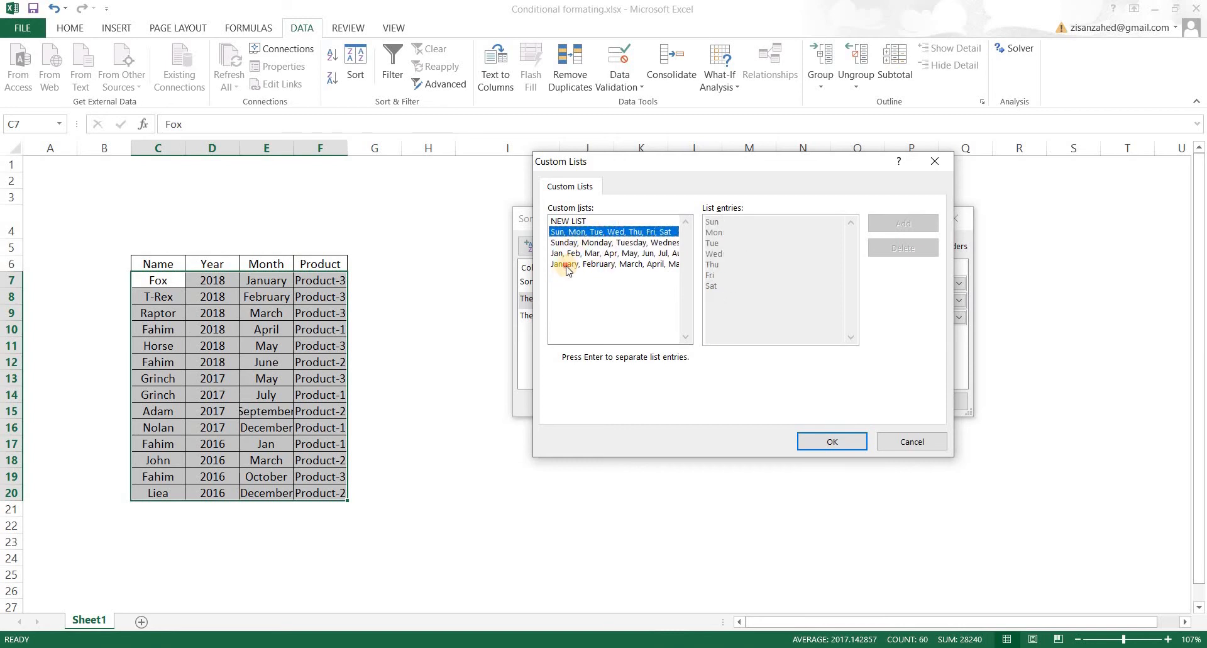
left_click(585, 294)
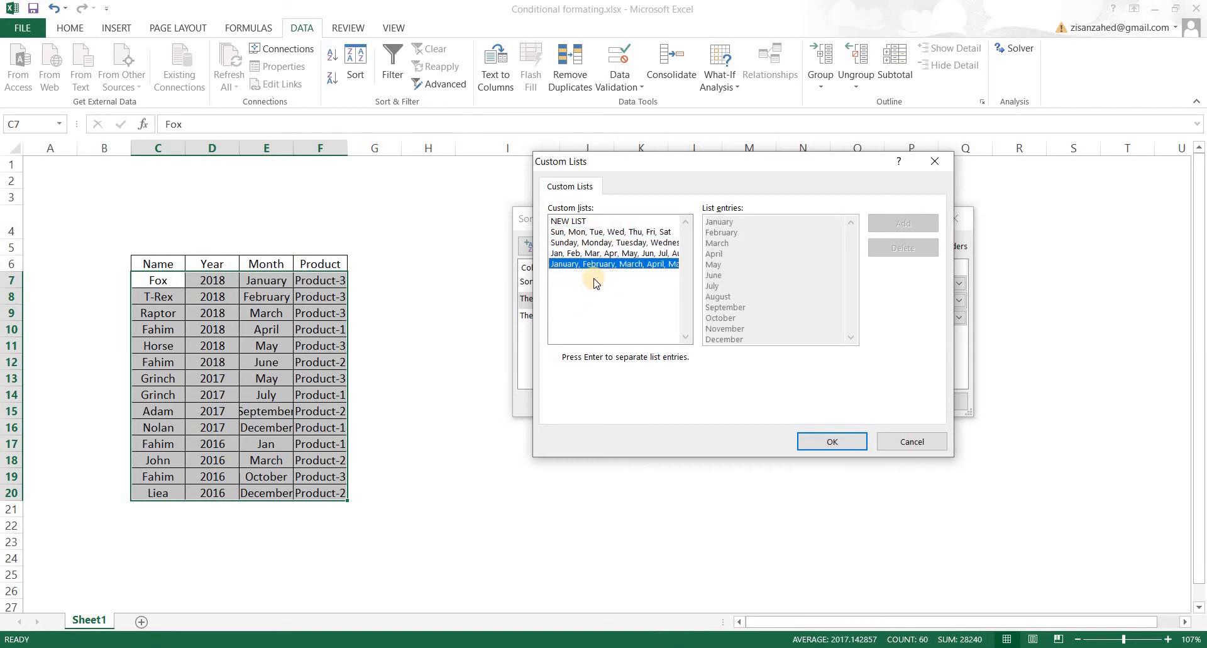
left_click(808, 448)
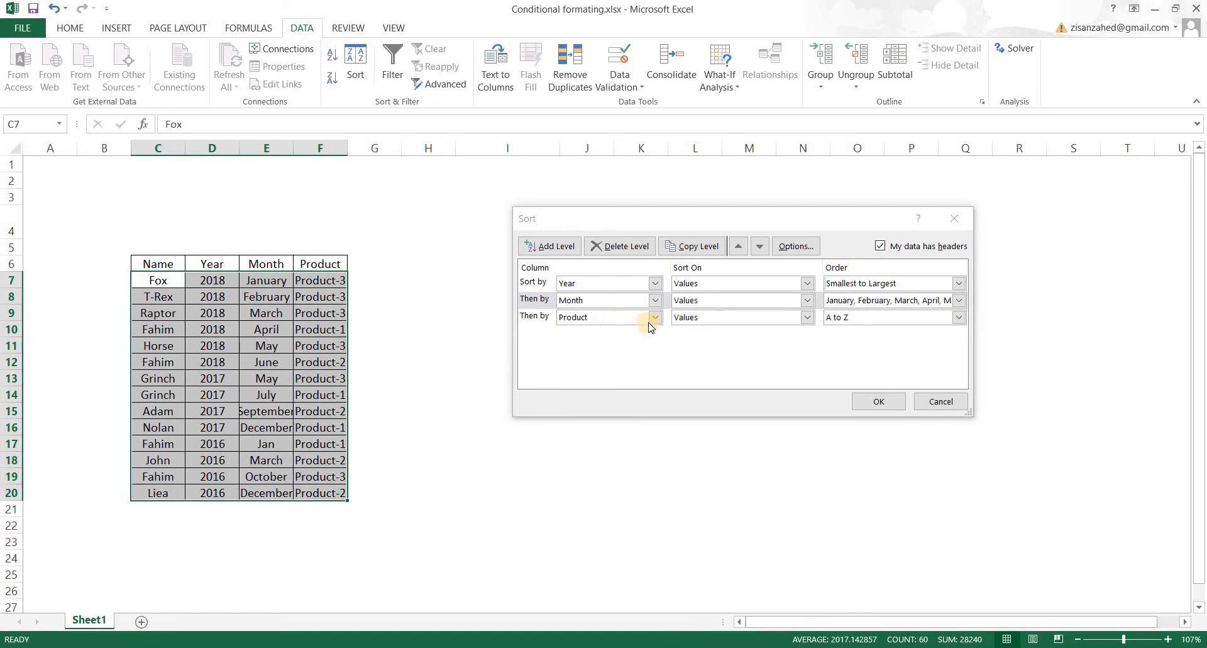
Step: Look at the custom lists for the Product level, close them, keep its order as A to Z, and apply the three-level sort
left_click(959, 318)
left_click(881, 350)
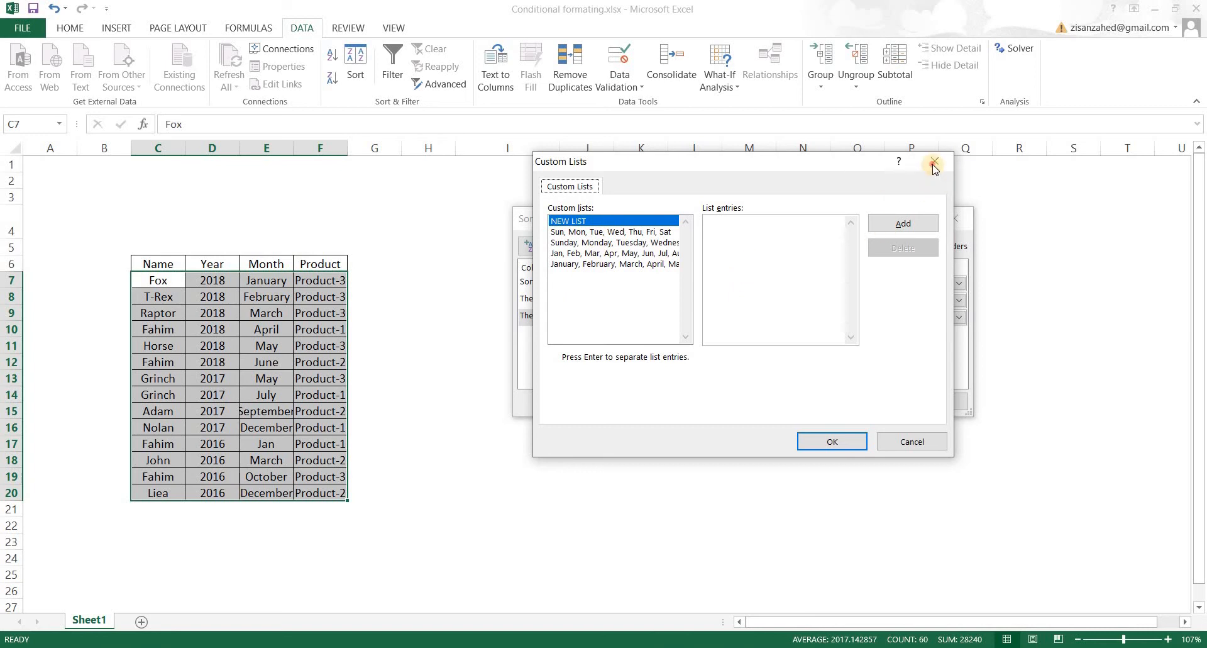
key("Escape")
left_click(960, 317)
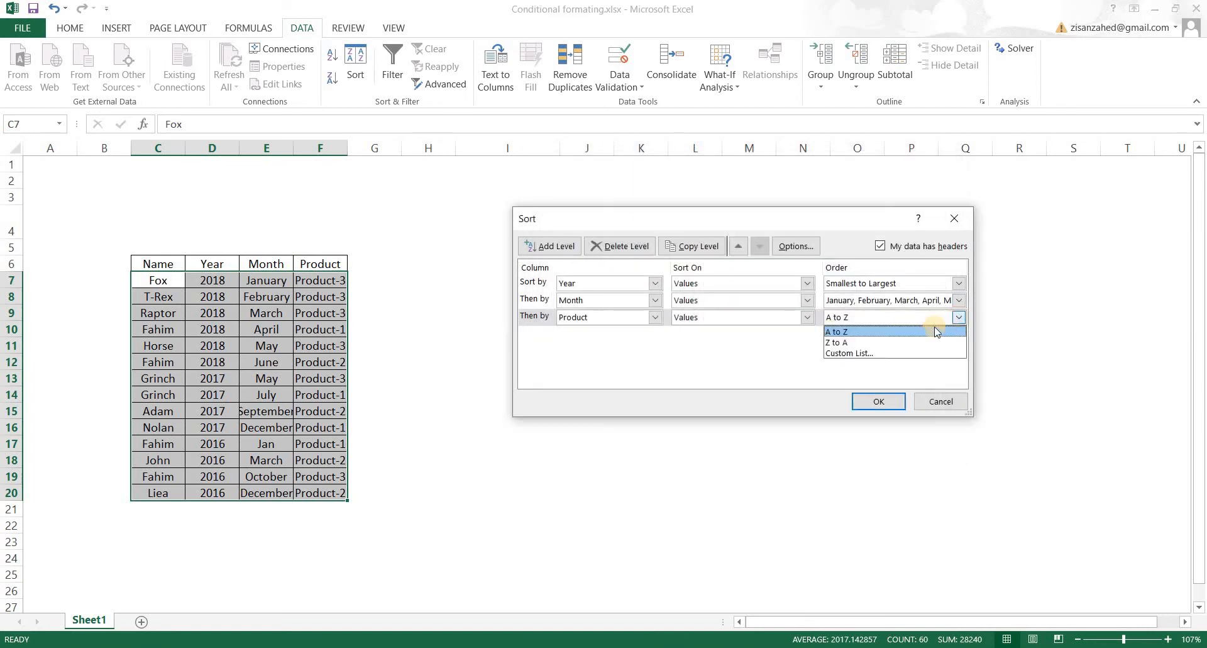
left_click(833, 332)
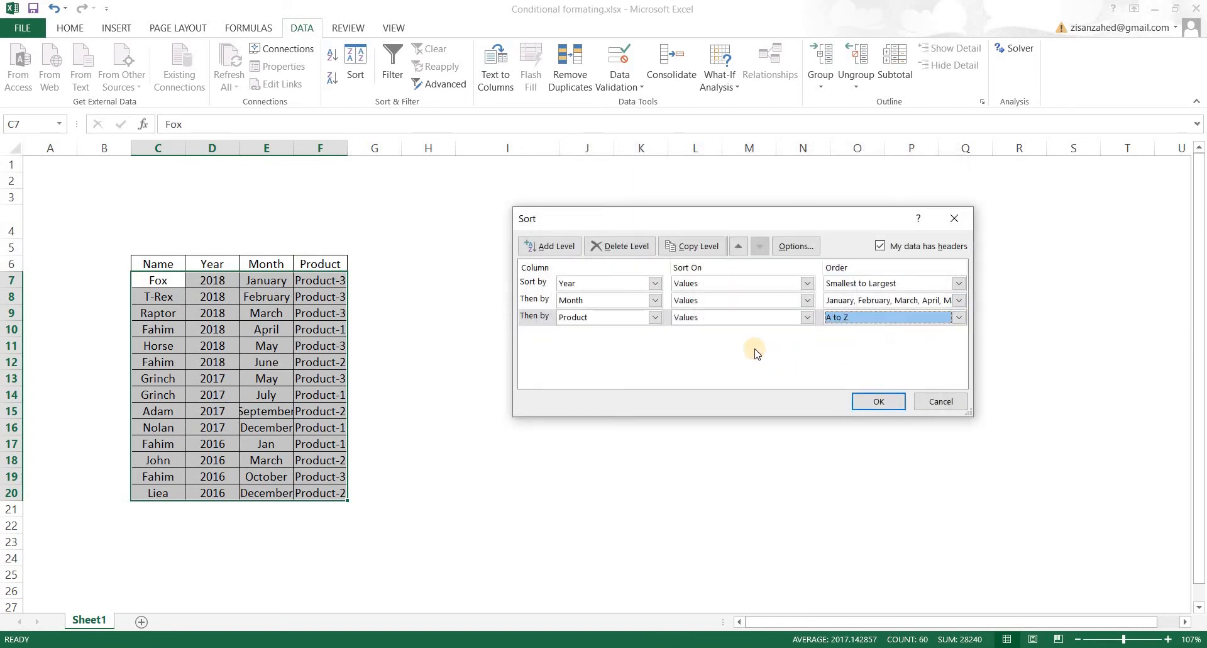
left_click(861, 402)
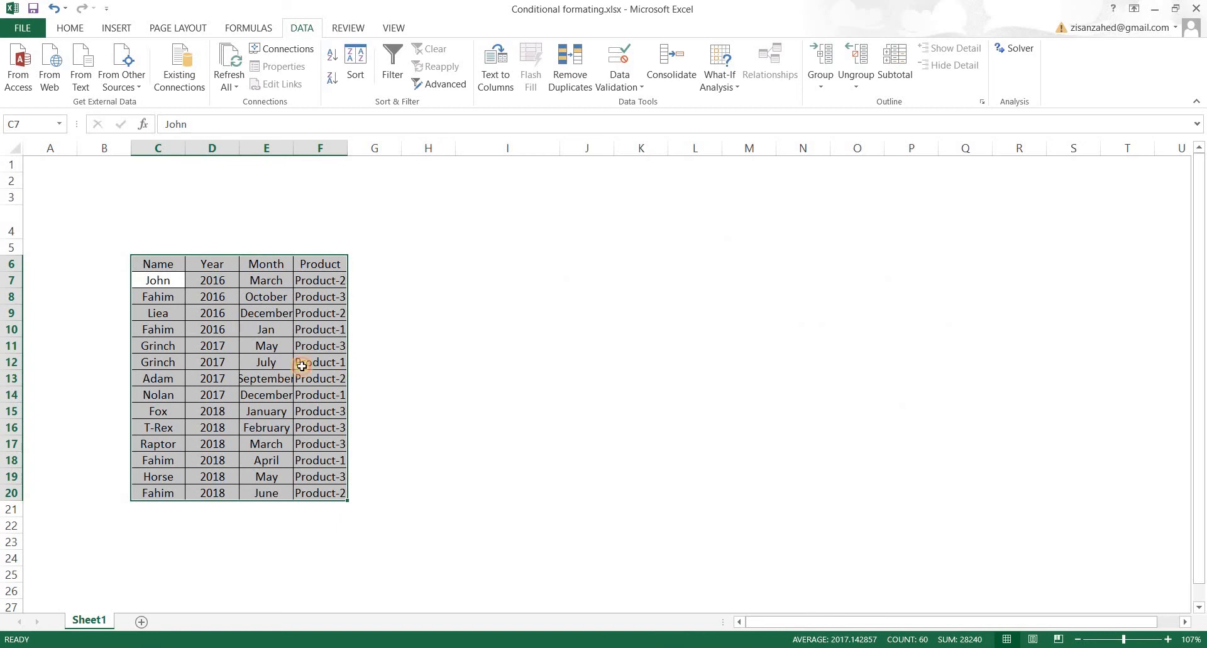
Step: Examine the row order of the sorted table in the Year, Month and Product columns
left_click(375, 362)
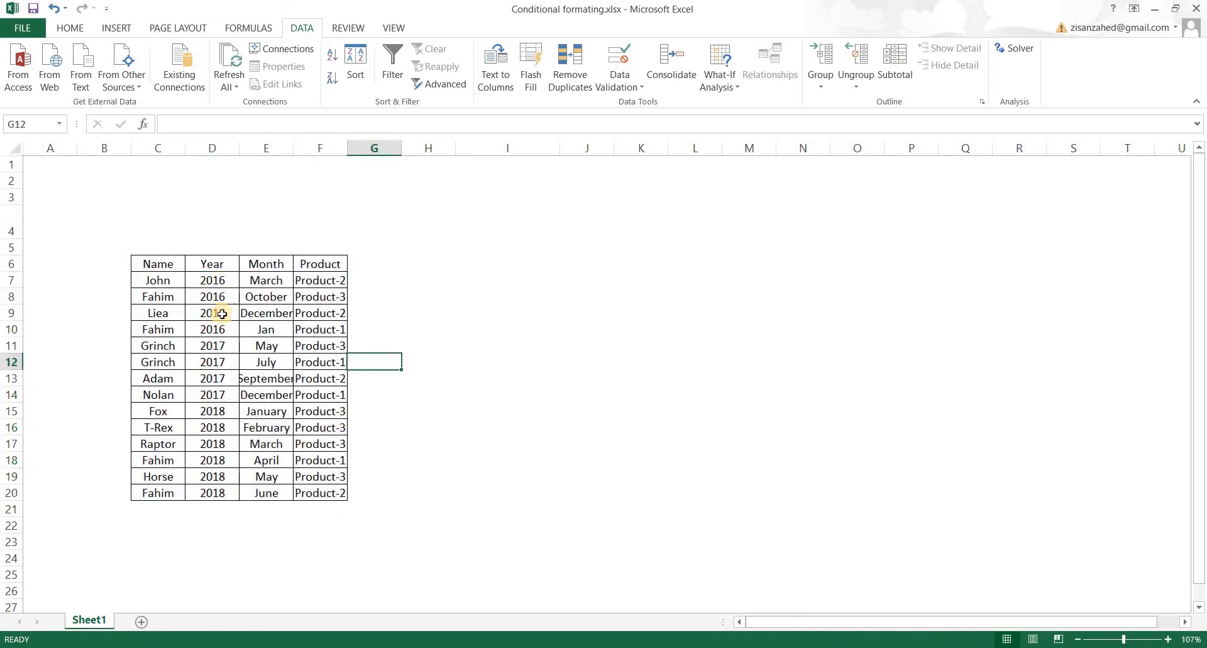
left_click_drag(212, 280, 223, 510)
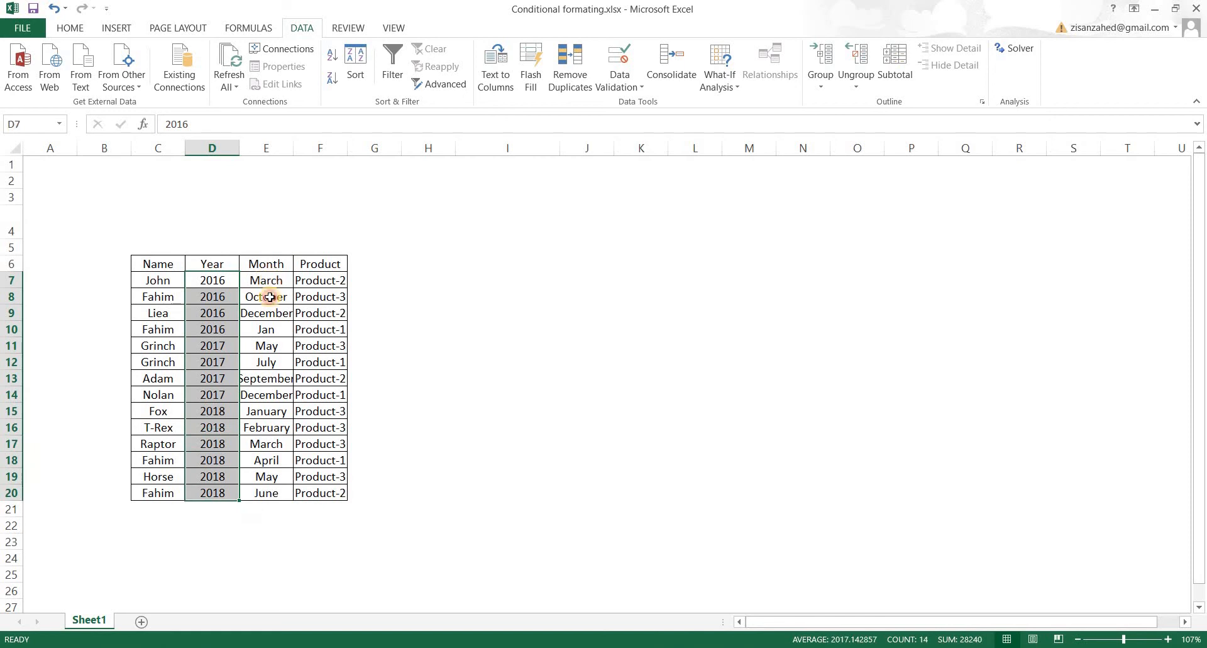
key("Right")
left_click_drag(220, 315, 221, 328)
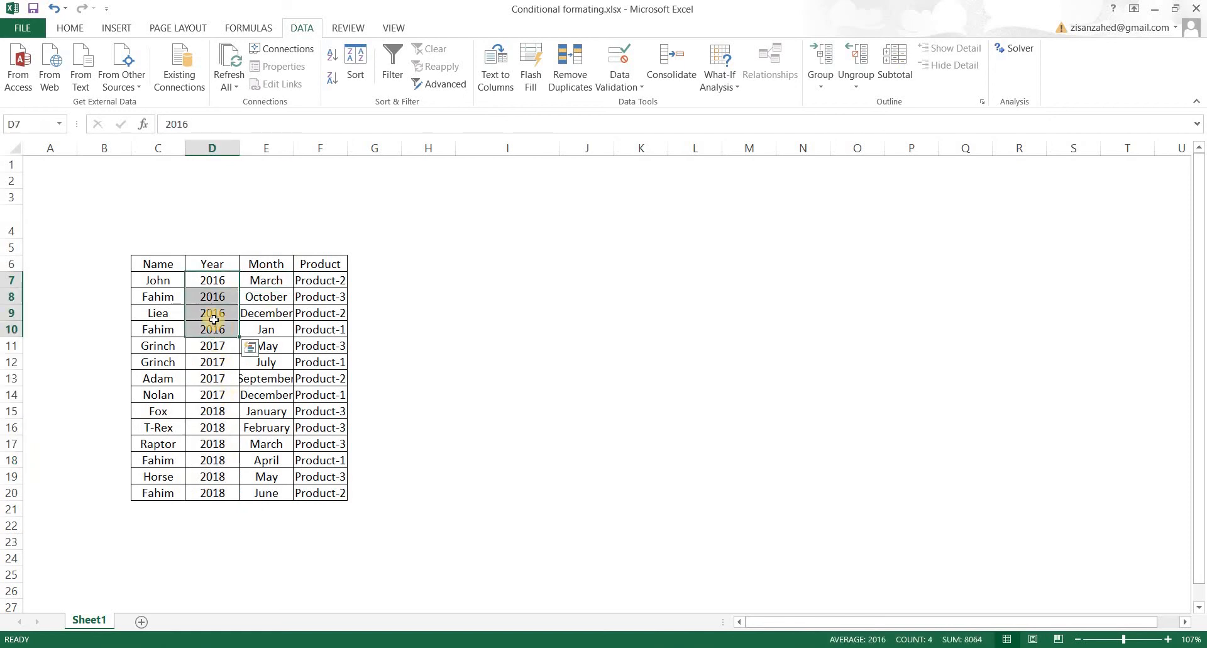
left_click(279, 280)
left_click(269, 298)
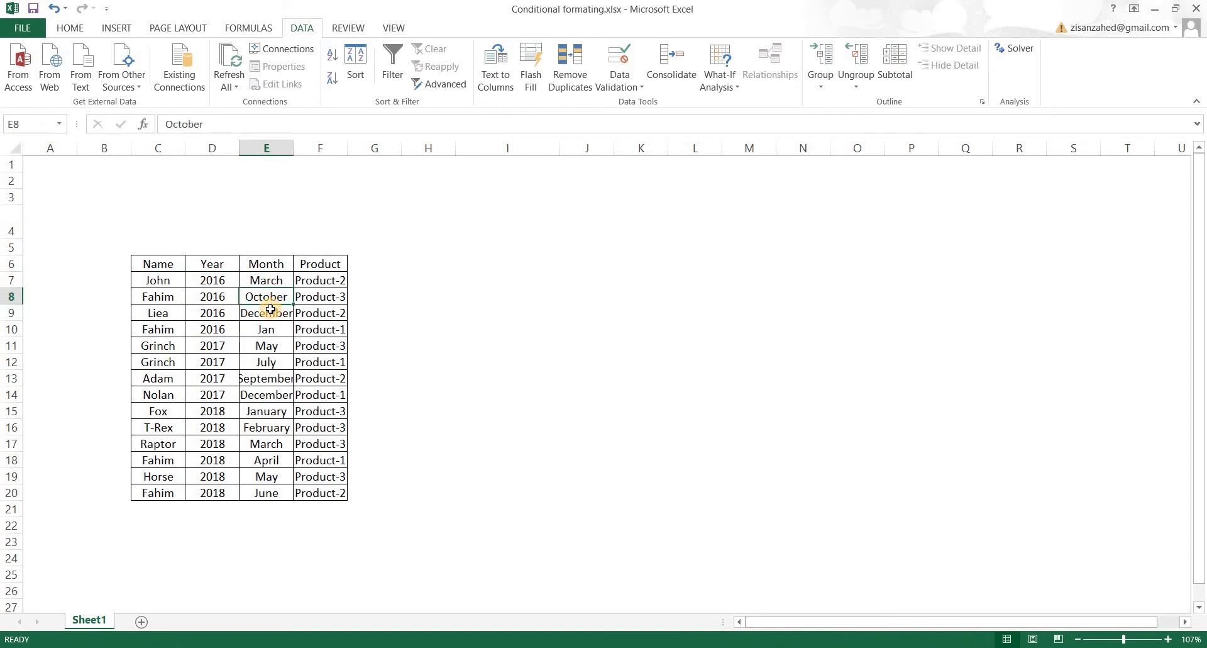
left_click(258, 318)
left_click(245, 334)
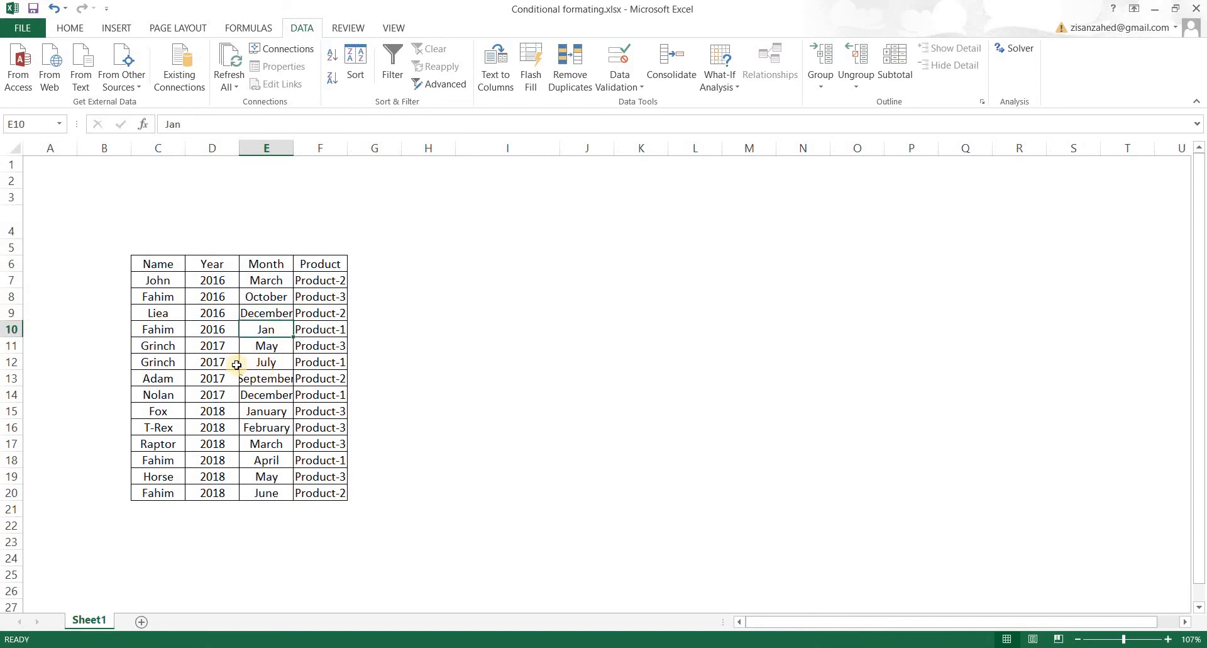
left_click(259, 345)
left_click(262, 364)
key("Down")
key("Down")
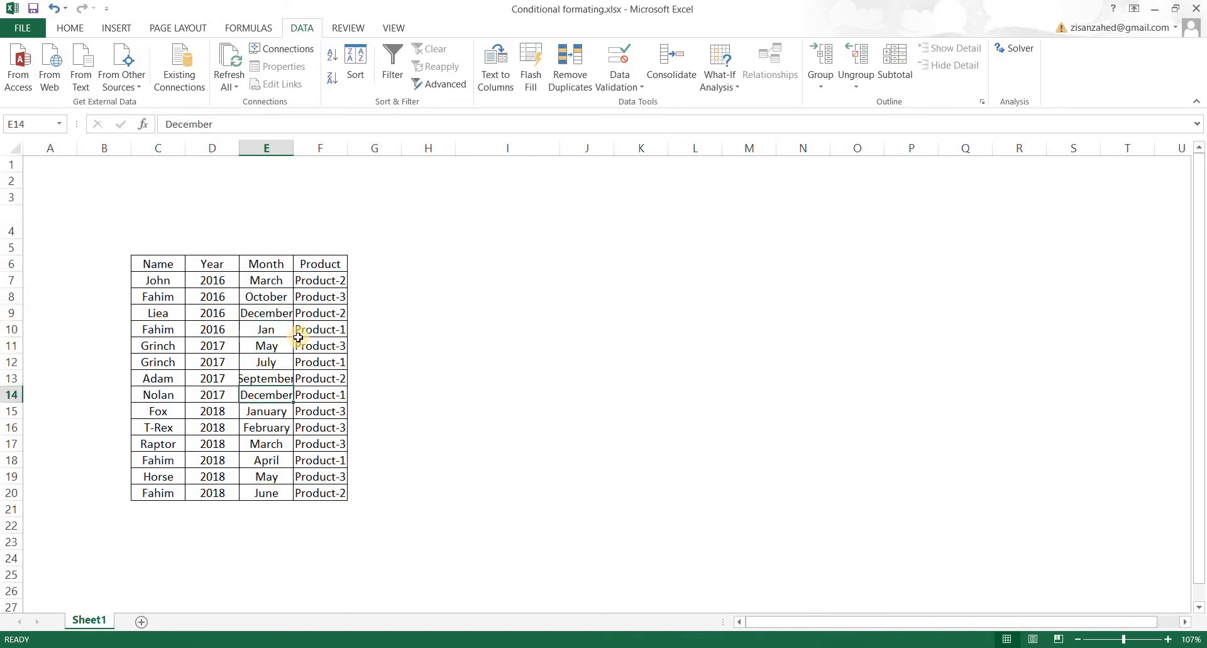
key("Down")
key("Down")
key("Down")
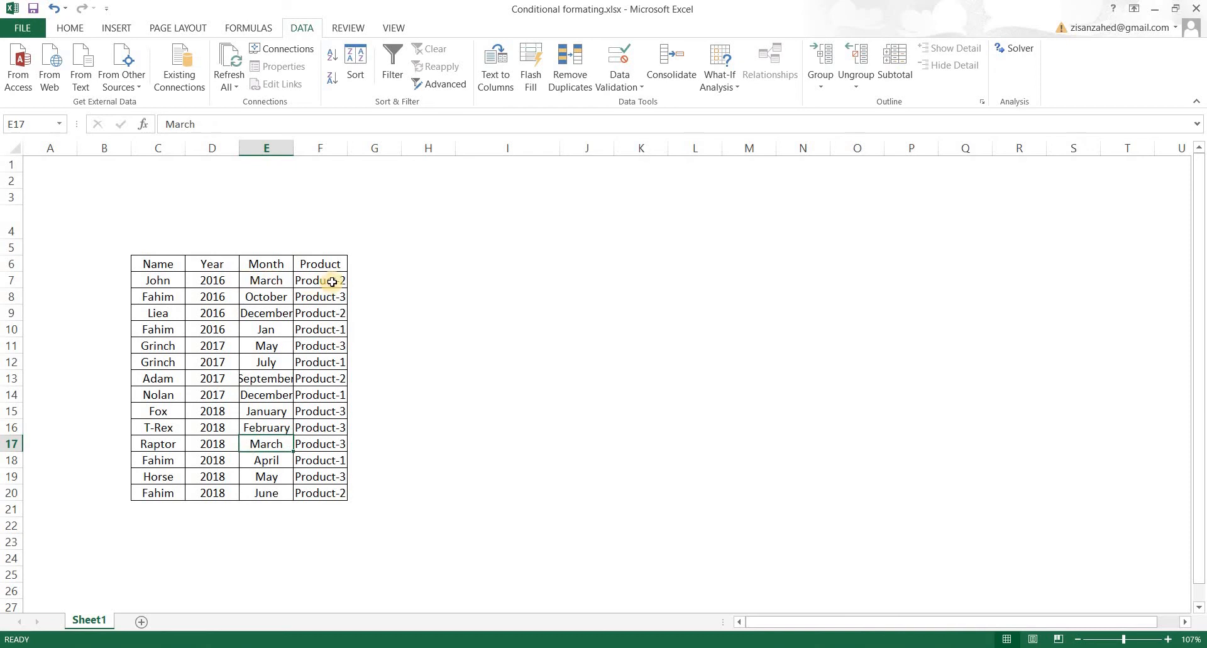
left_click(332, 282)
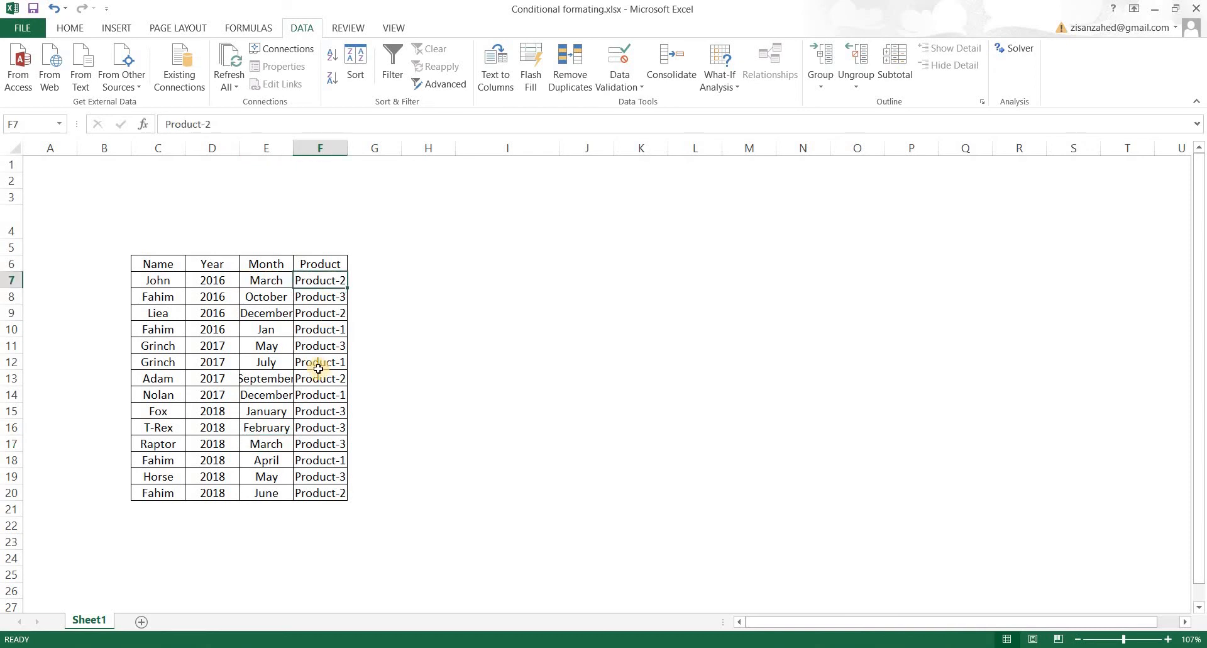
Step: Select the whole table including its headers and sort it again with the Product level's order set to Z to A
left_click_drag(175, 285, 321, 493)
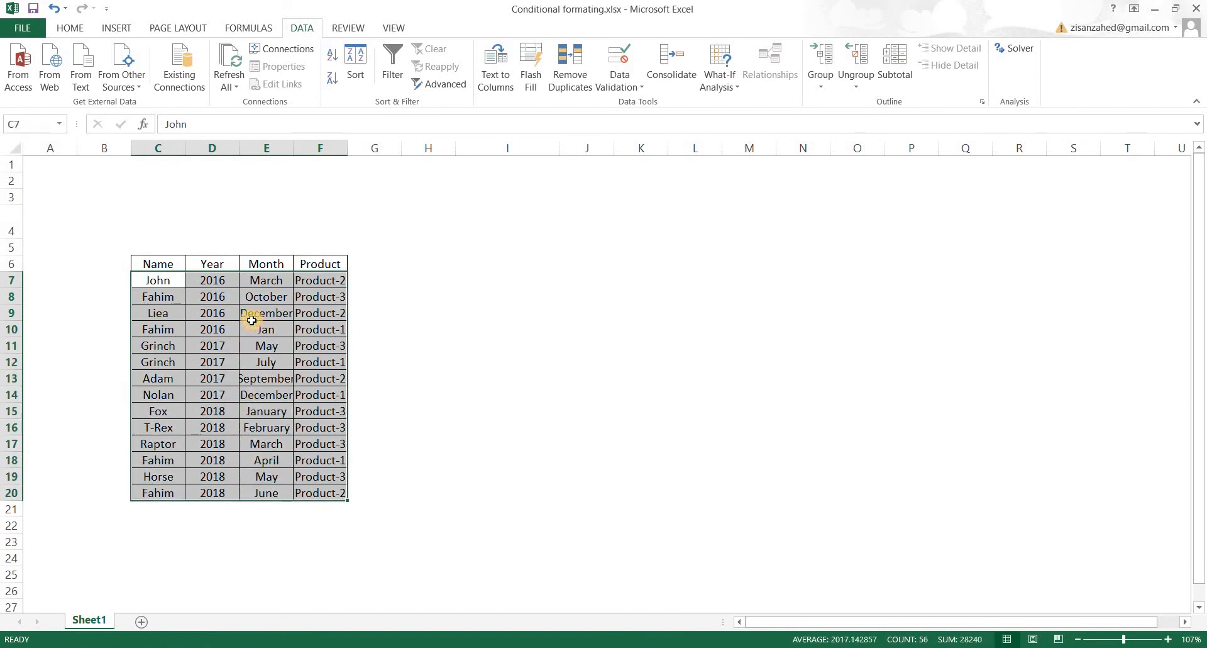
left_click_drag(158, 264, 321, 494)
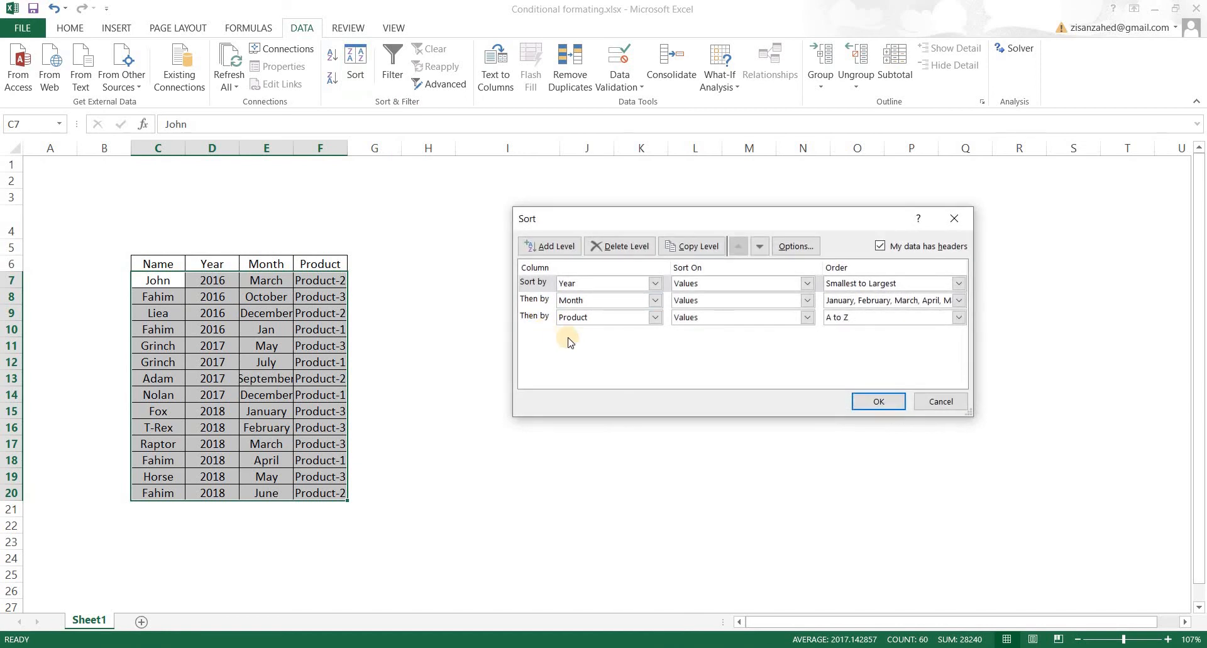
left_click(655, 318)
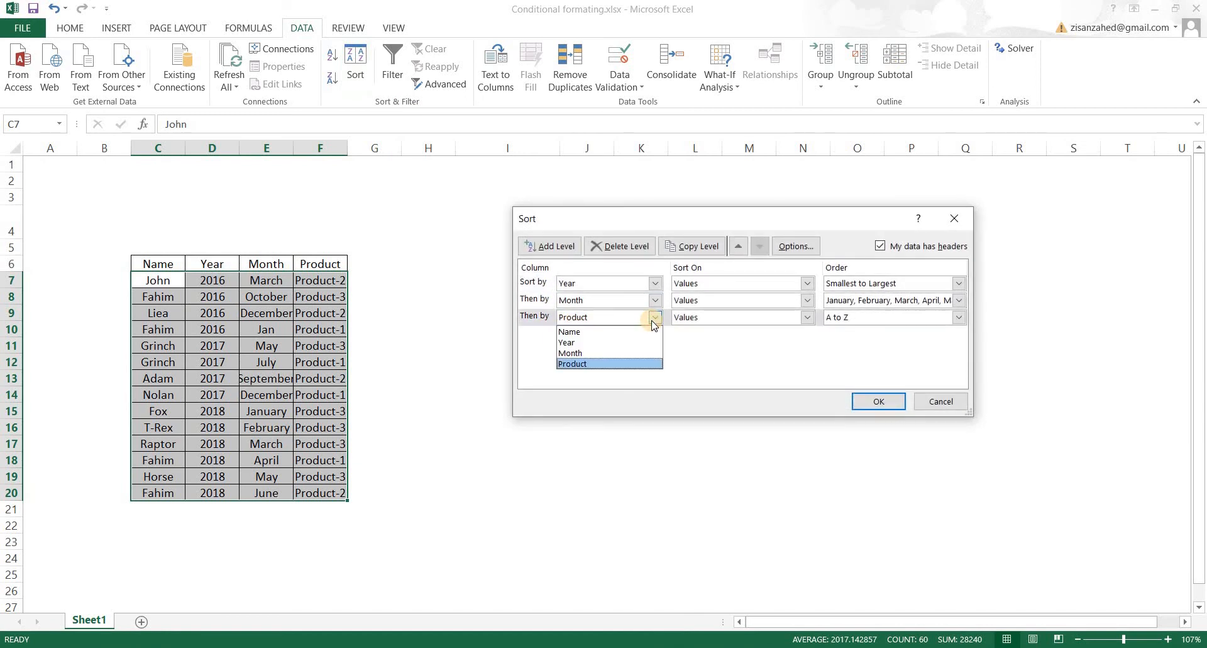
left_click(738, 350)
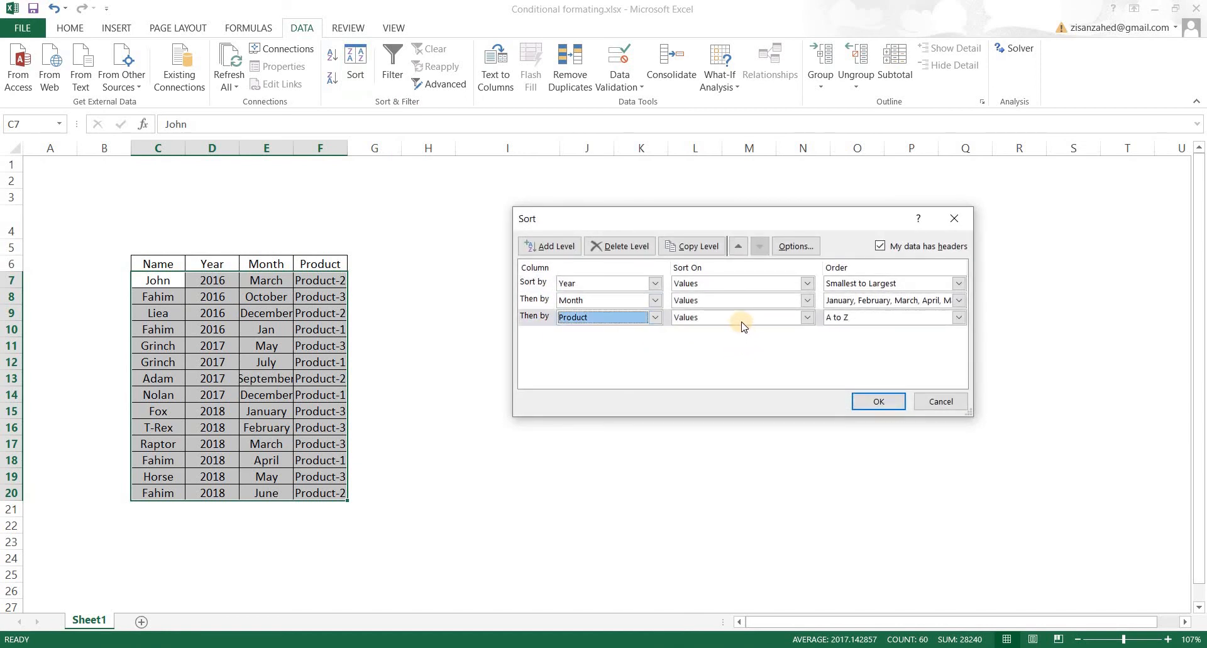
left_click(803, 319)
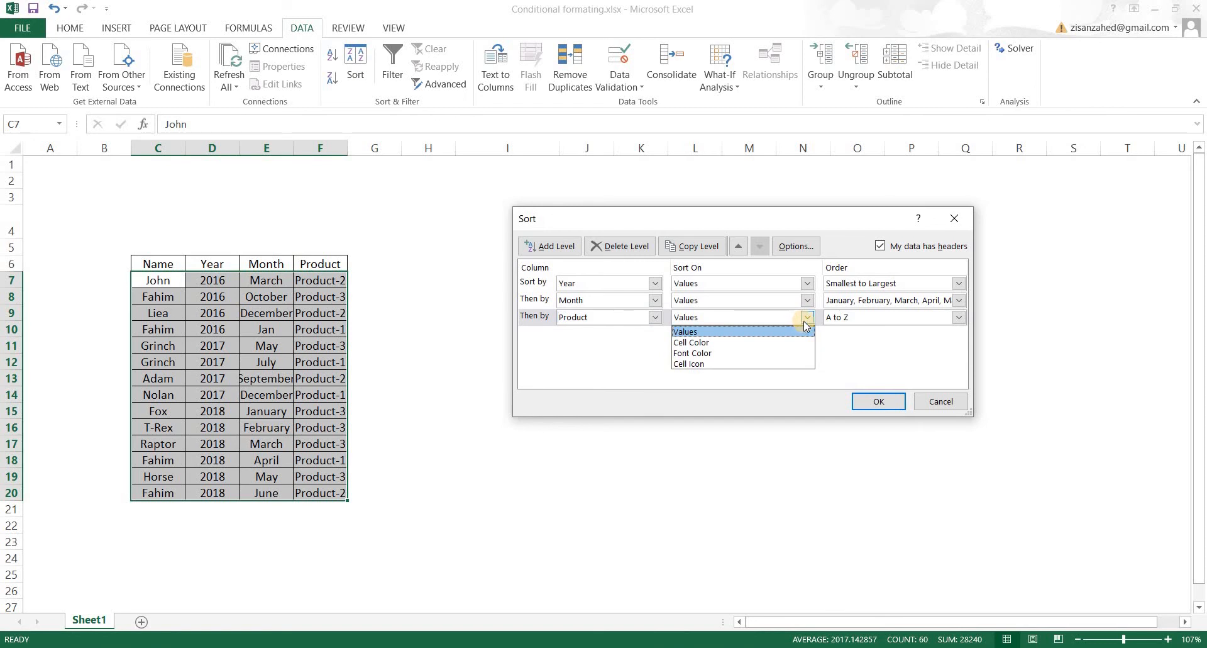
left_click(935, 320)
left_click(959, 317)
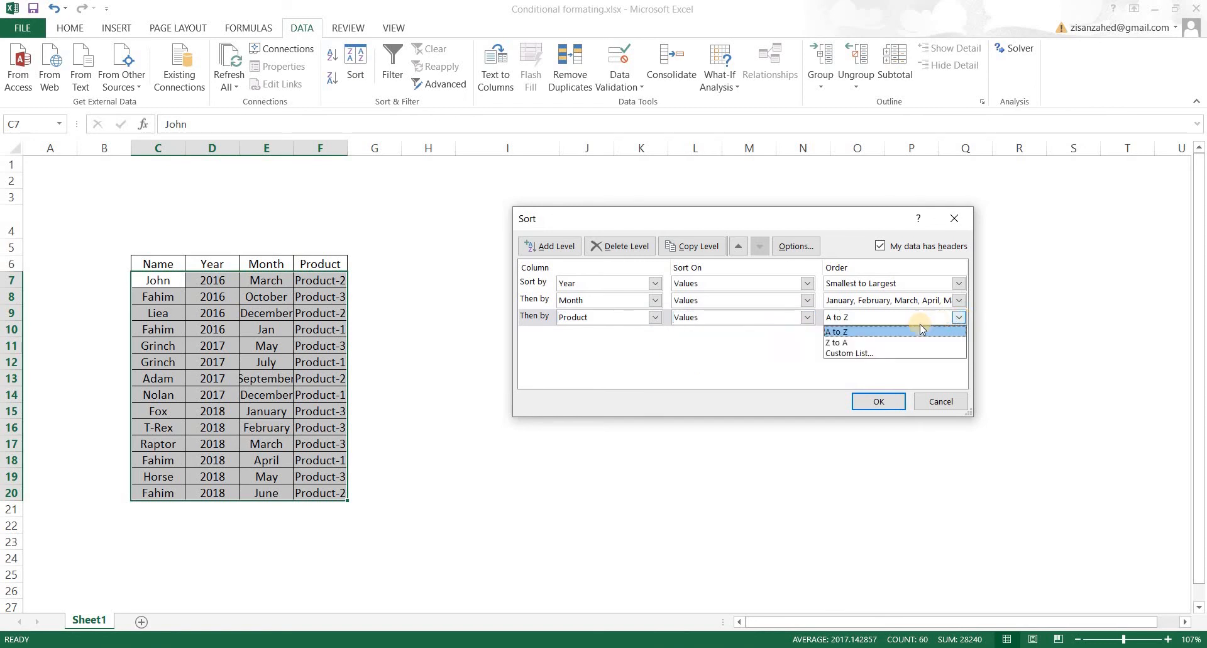
left_click(840, 342)
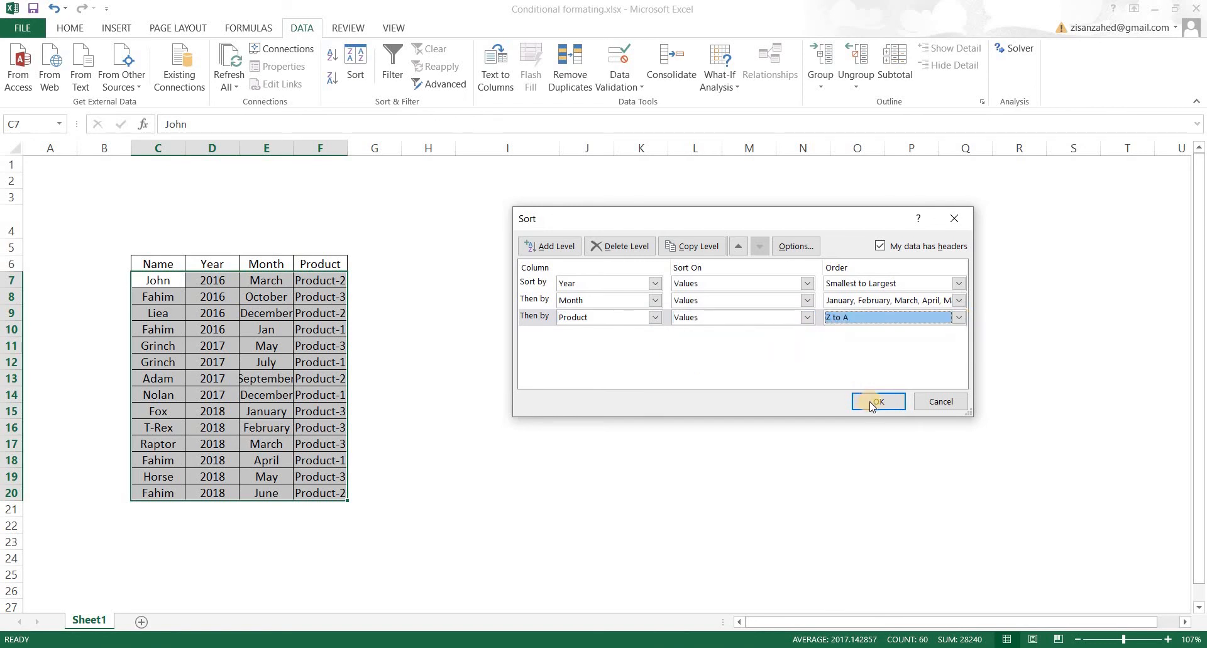
left_click(874, 403)
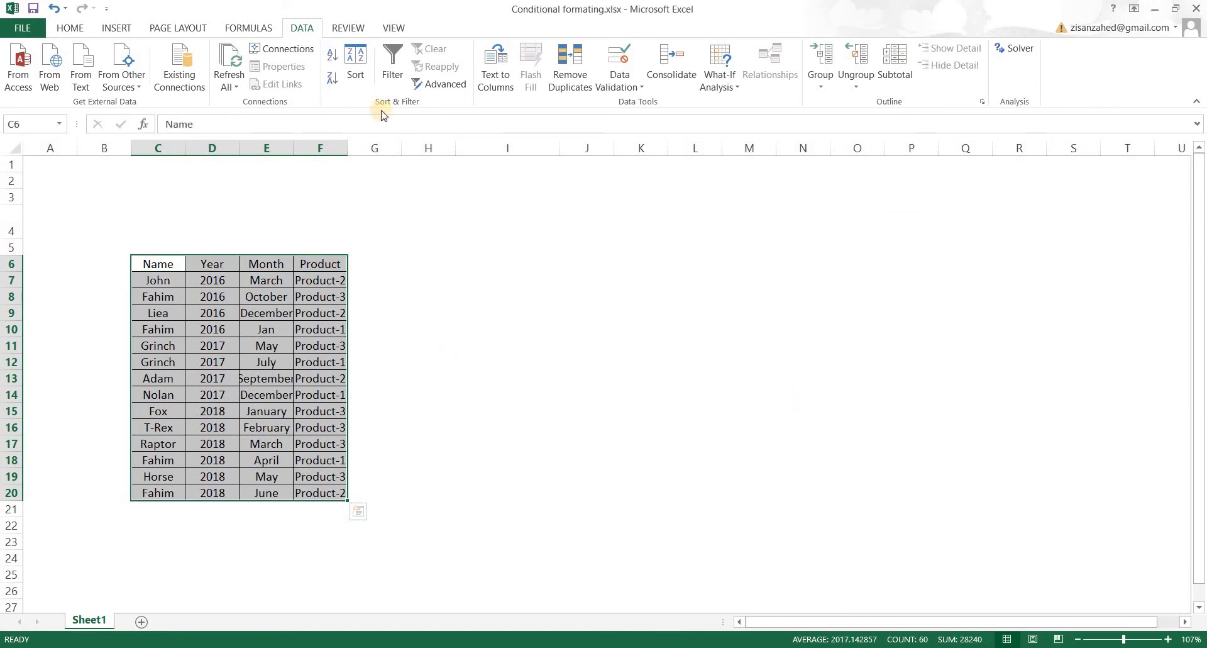
Step: Re-sort the table with the Product level's order set to A to Z, and deselect the table
left_click(355, 66)
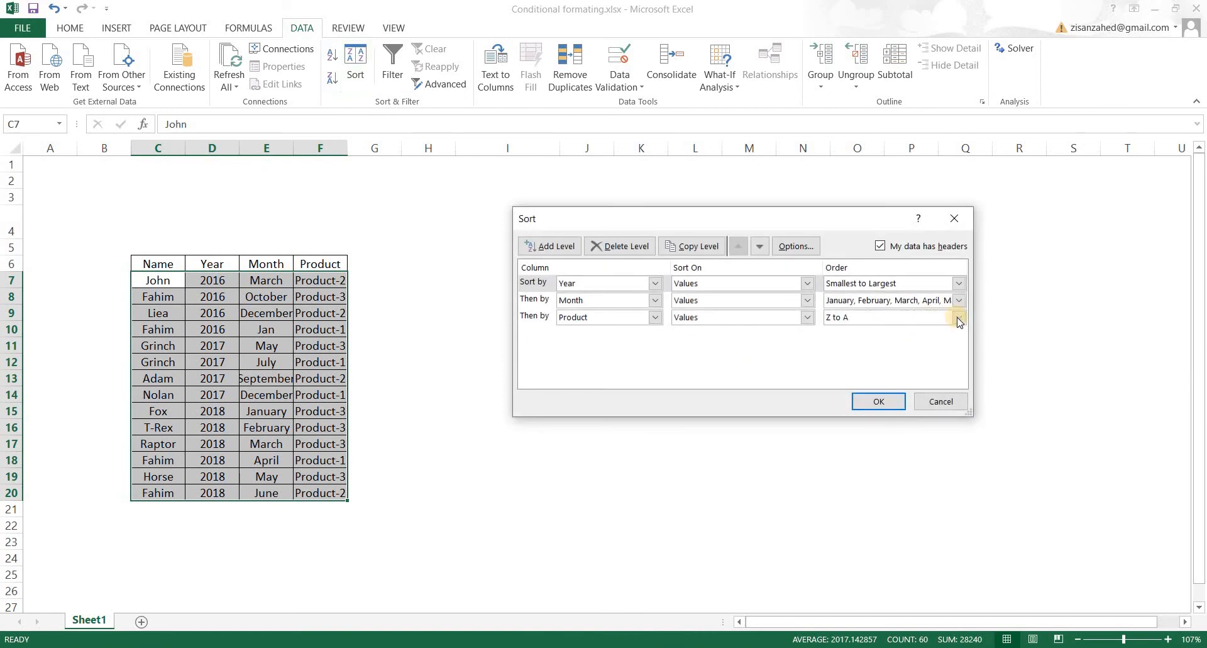
left_click(958, 317)
left_click(857, 333)
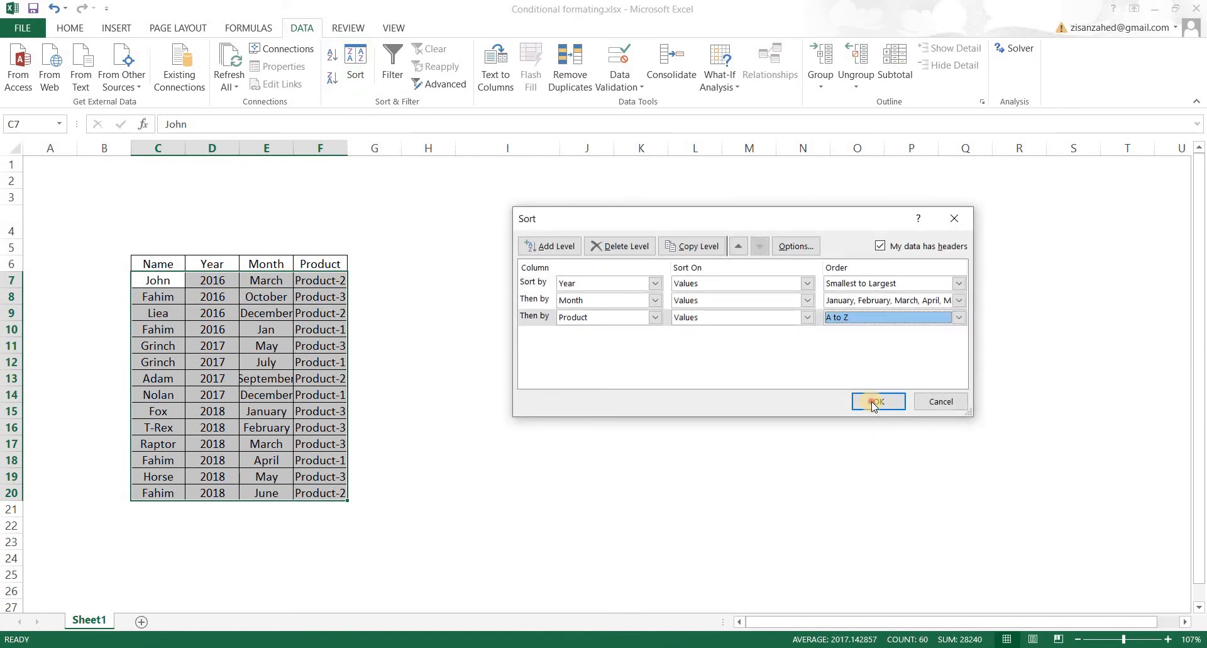
left_click(876, 401)
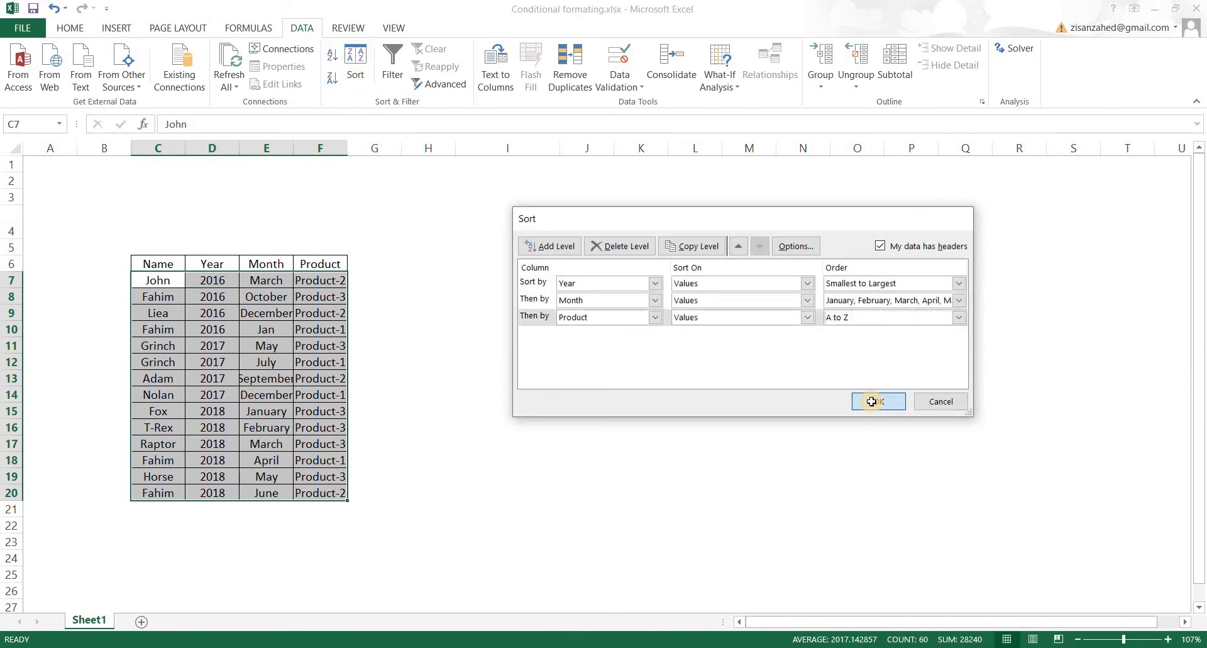
left_click(405, 342)
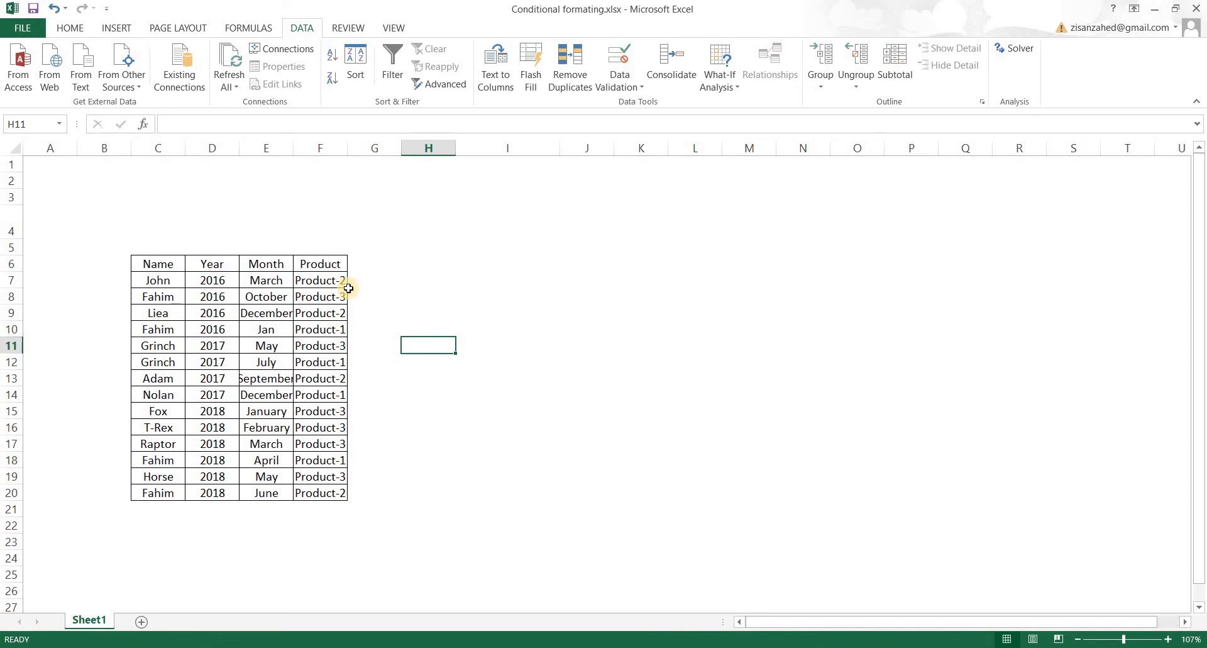
Step: Select the whole table including its headers and re-sort it with the Month level's order set to A to Z
left_click_drag(151, 264, 286, 278)
left_click_drag(326, 375, 323, 493)
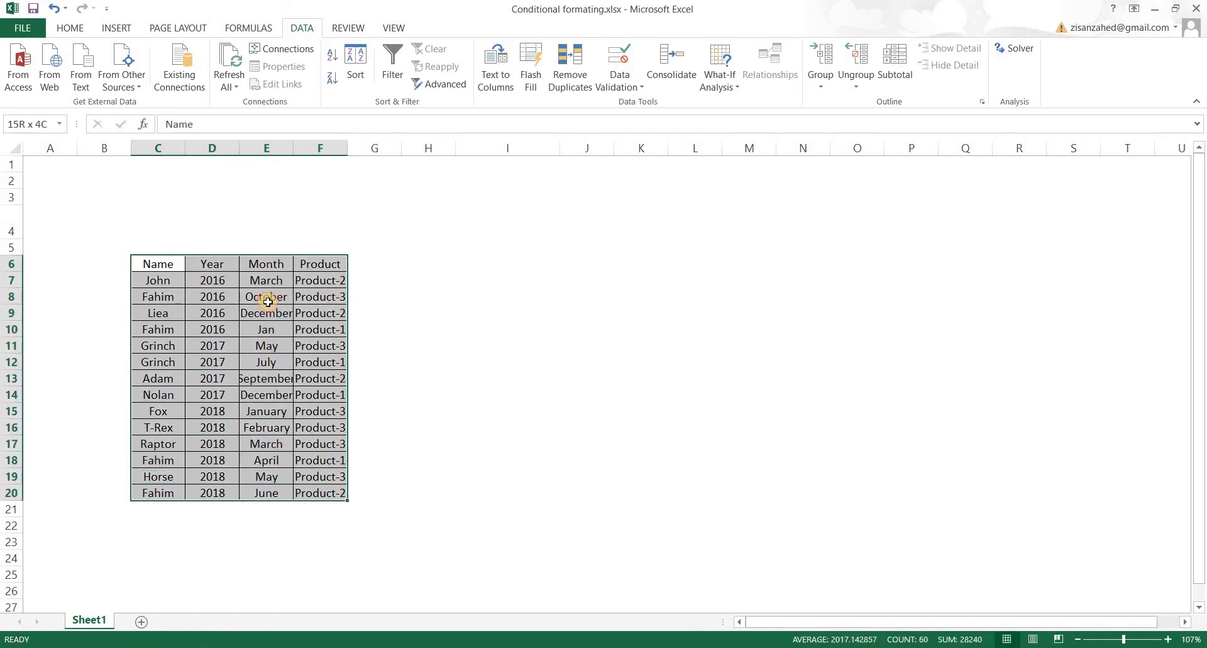
left_click(355, 63)
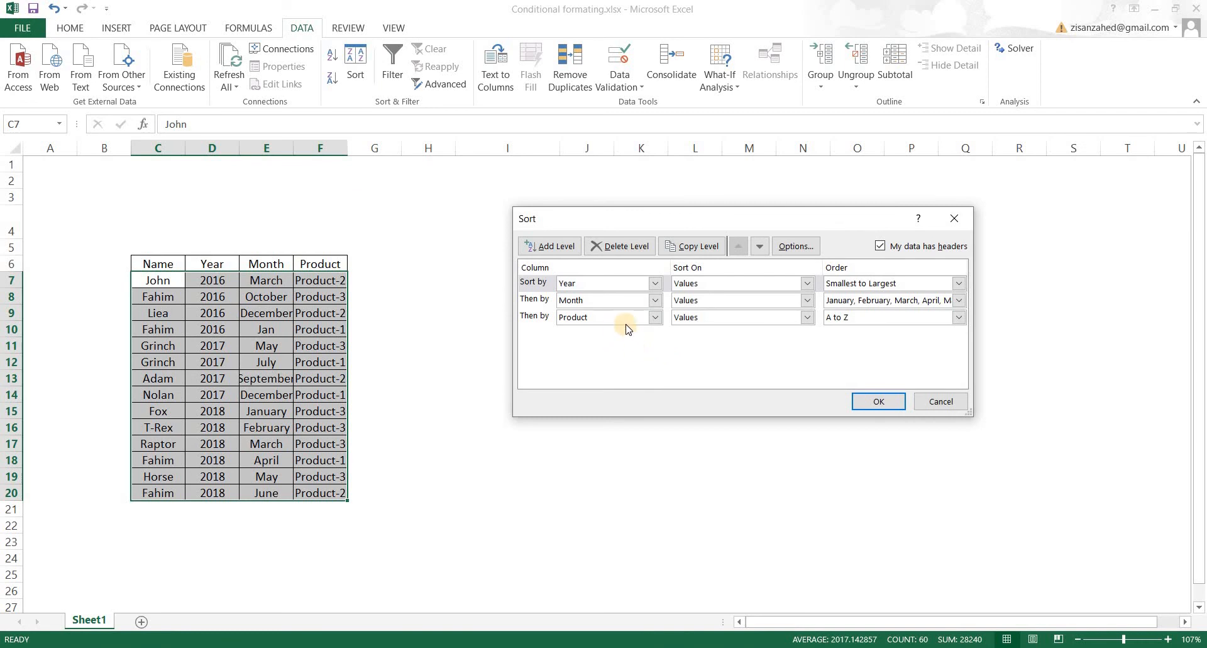
left_click(958, 301)
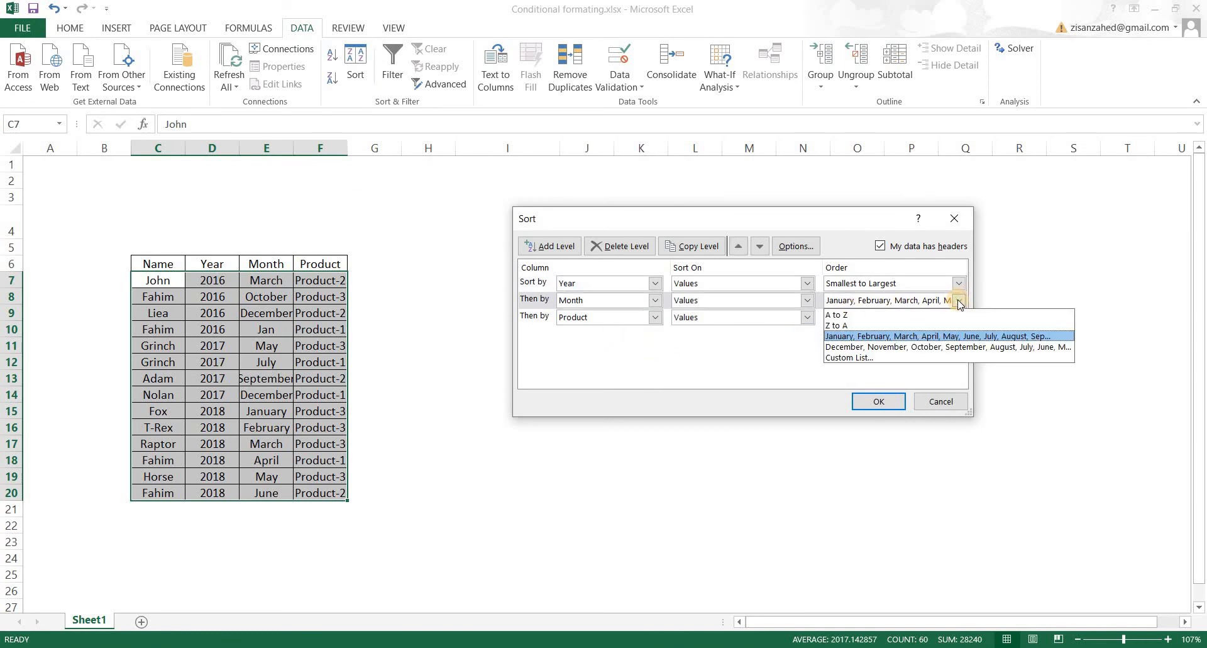
left_click(858, 312)
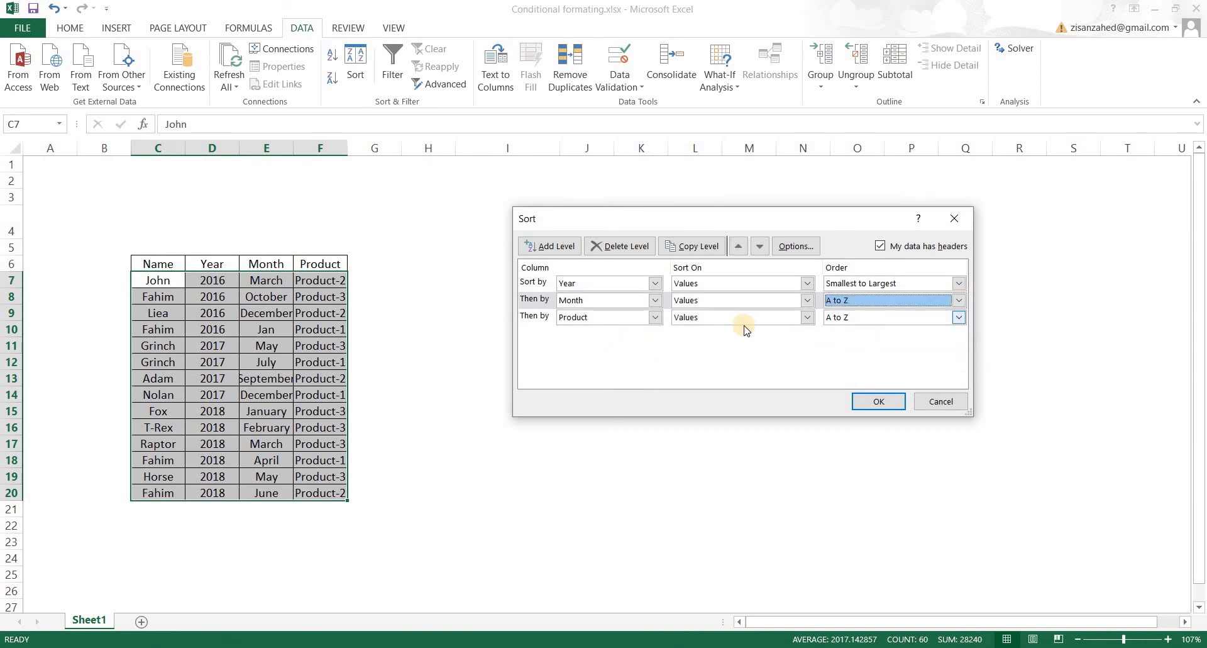
left_click(877, 402)
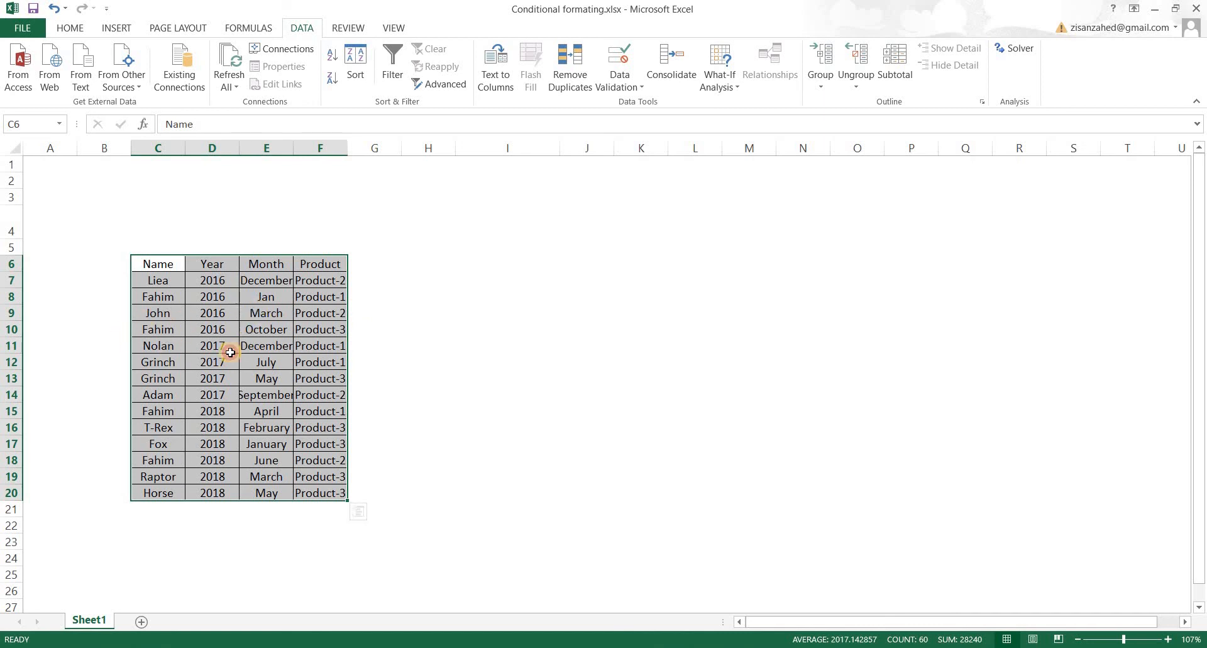
Step: Examine the order of the months within the 2016 and 2017 rows of the sorted table
left_click_drag(224, 281, 272, 283)
left_click(276, 279)
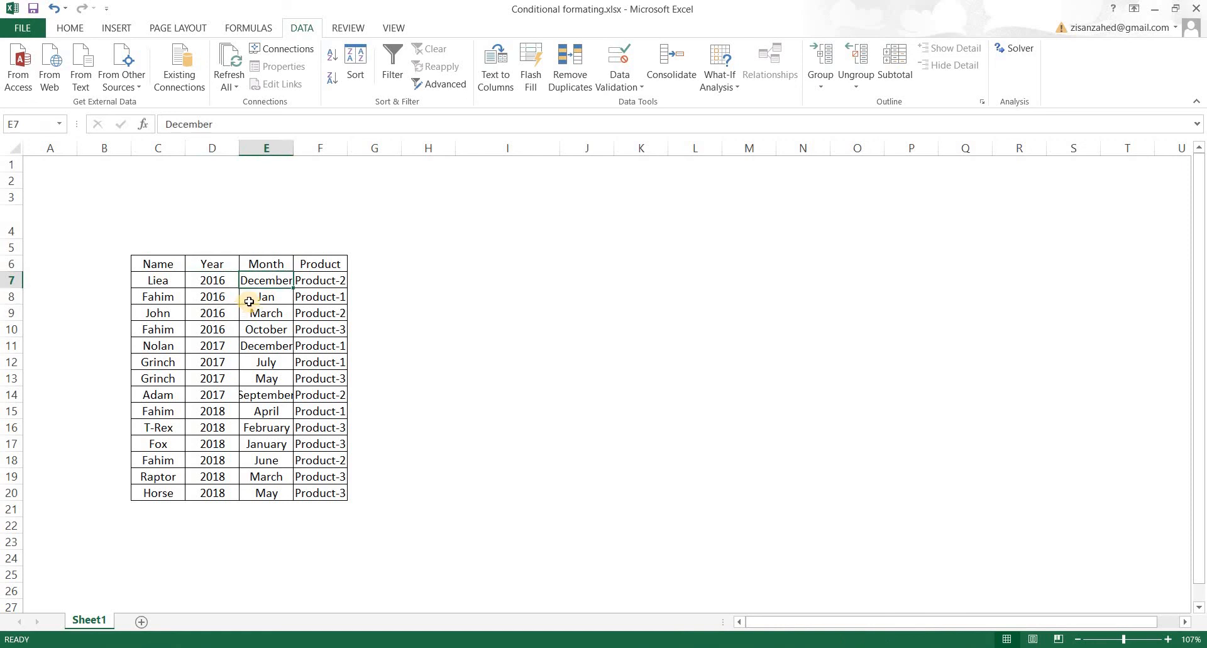
left_click(246, 296)
key("Down")
key("Down")
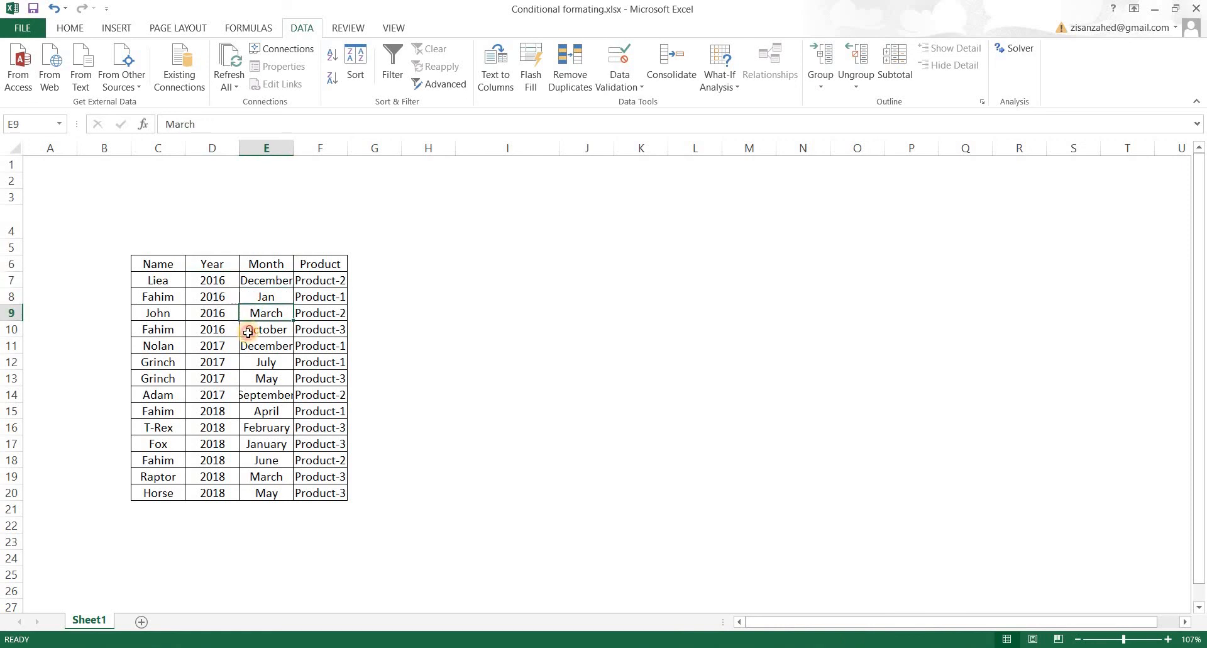
left_click(217, 348)
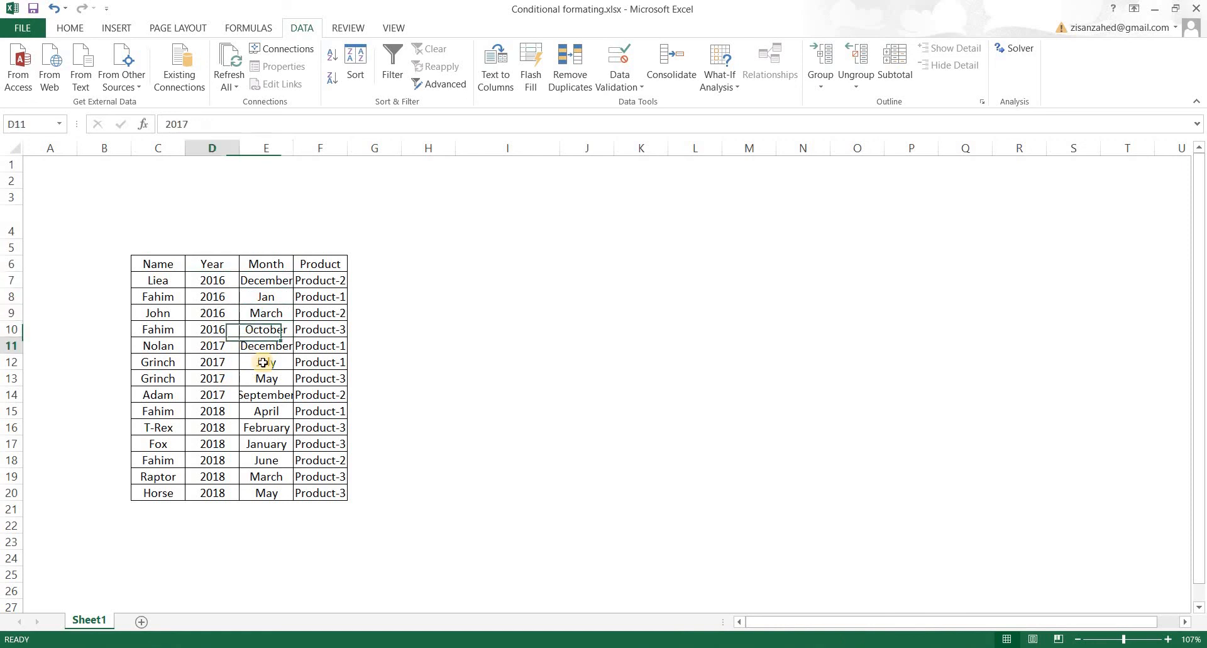
key("Right")
key("Down")
key("Down")
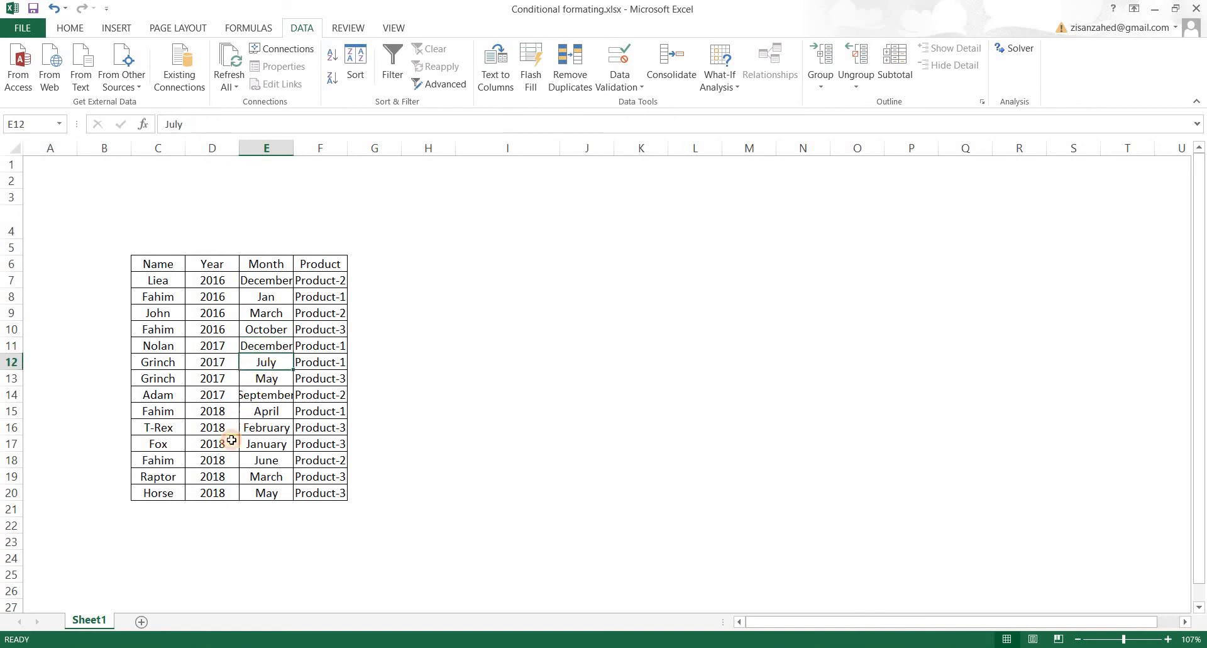
key("Down")
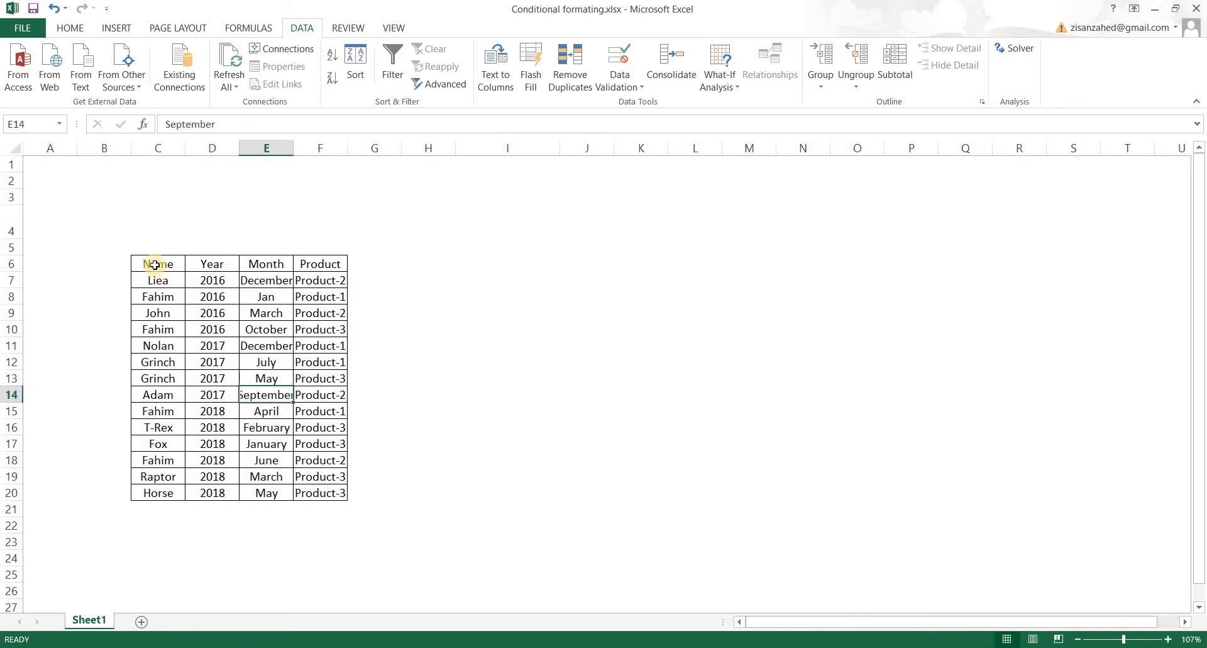
Step: Select the whole table including its headers, re-sort it with the Month level's order set to Z to A, and deselect the table
left_click_drag(155, 264, 337, 493)
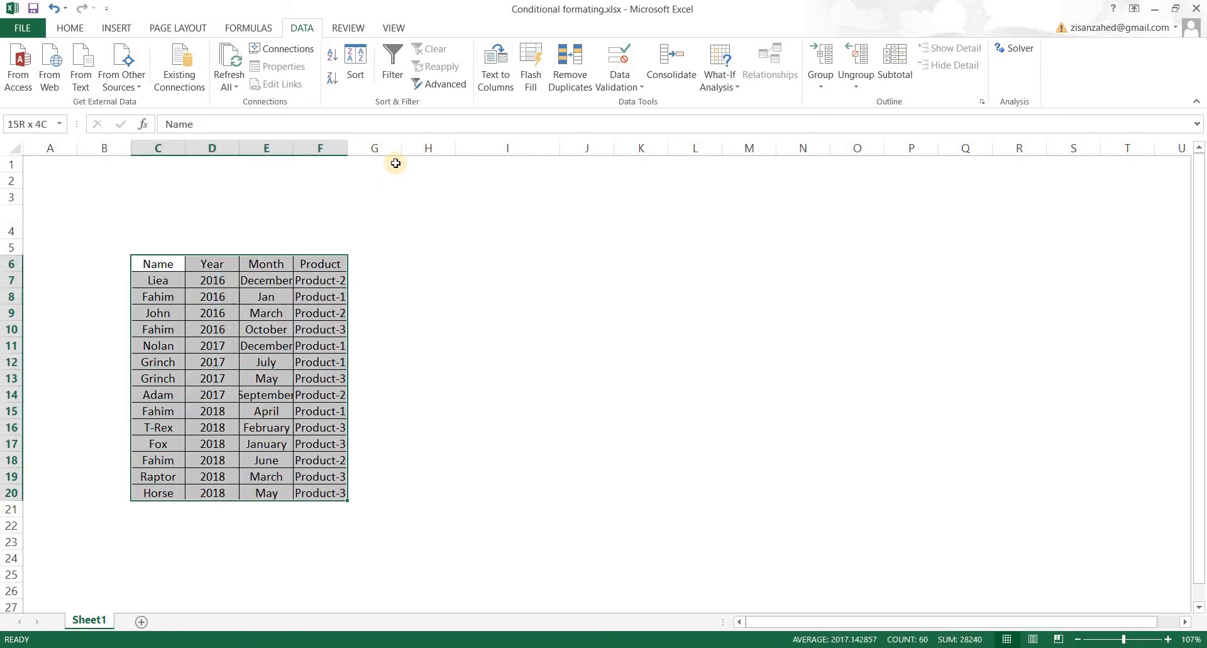
left_click(357, 74)
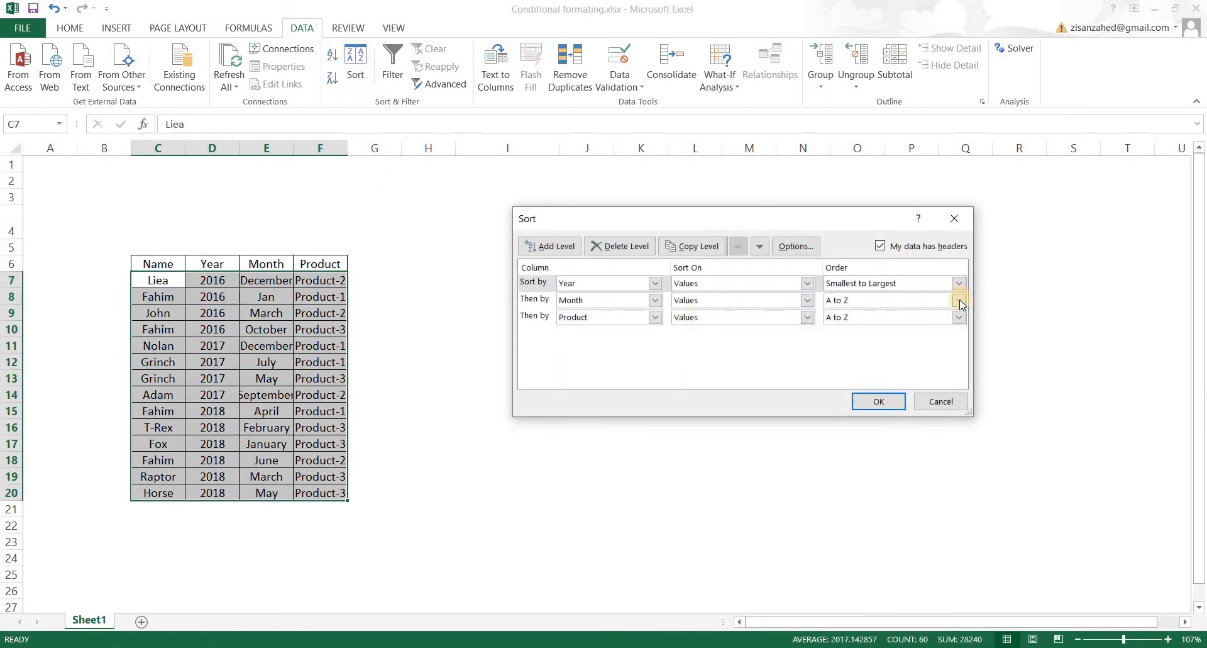
left_click(961, 305)
left_click(868, 326)
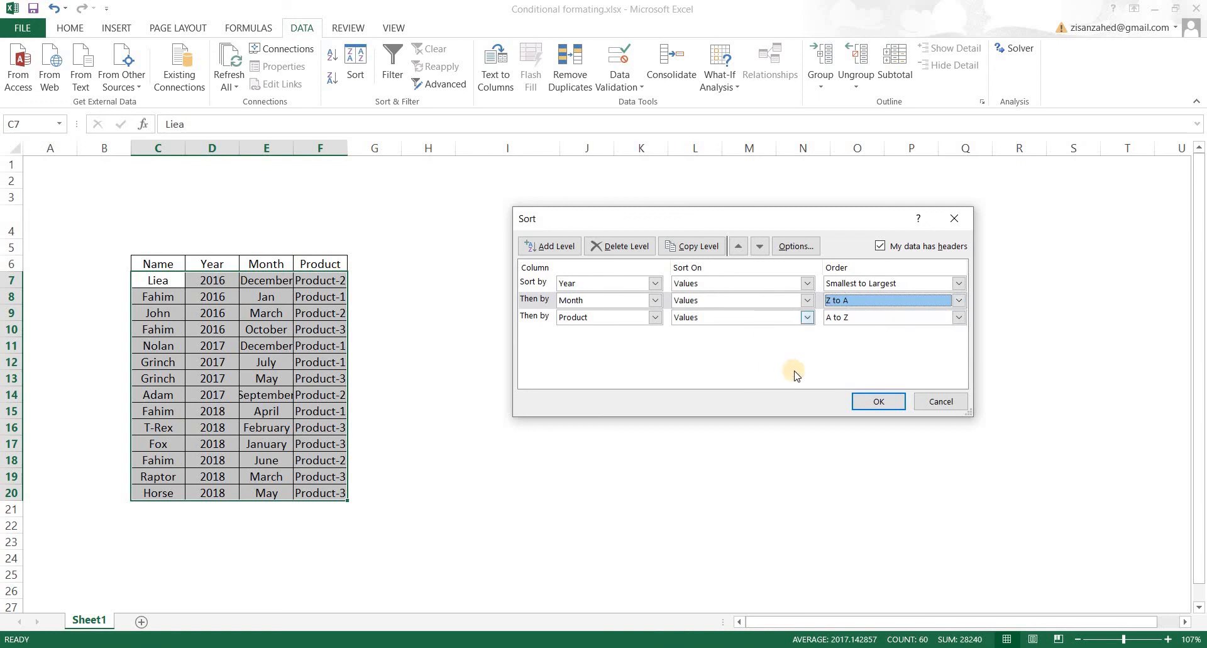
left_click(863, 406)
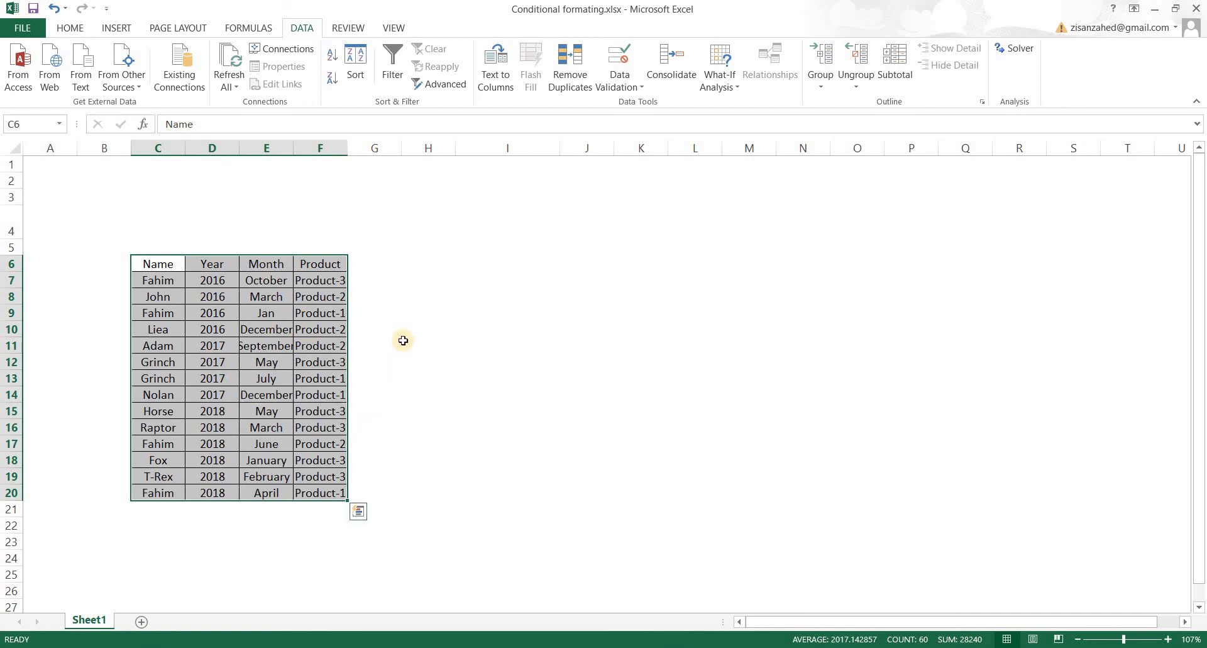
left_click_drag(413, 345, 418, 378)
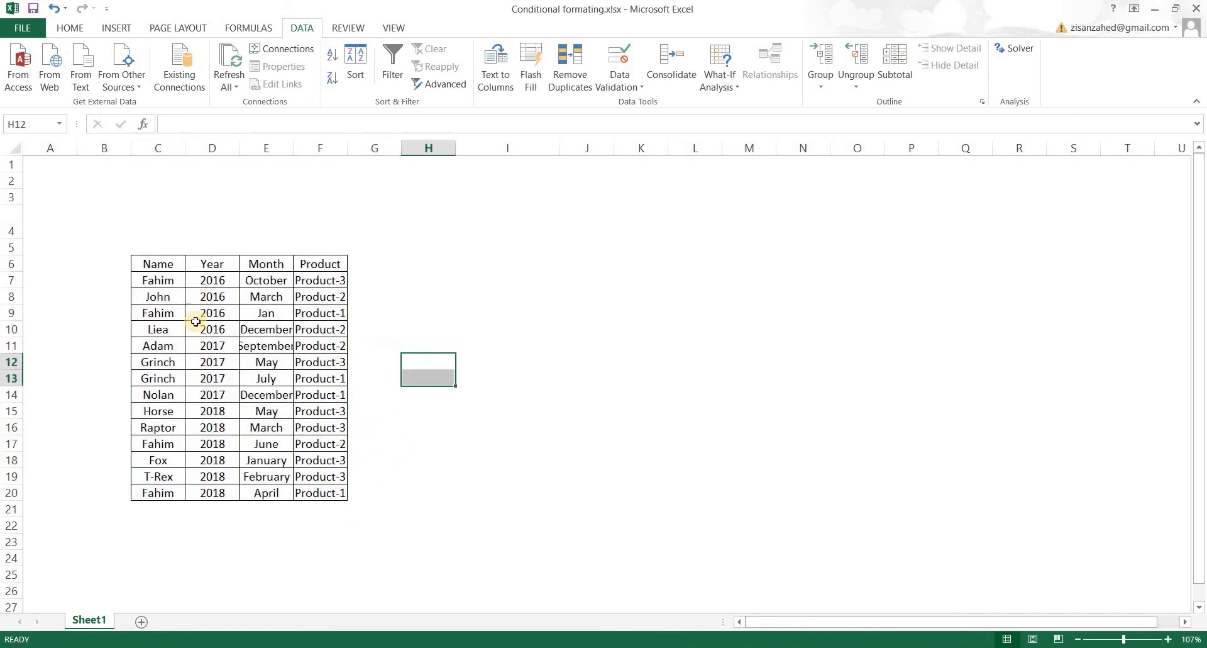